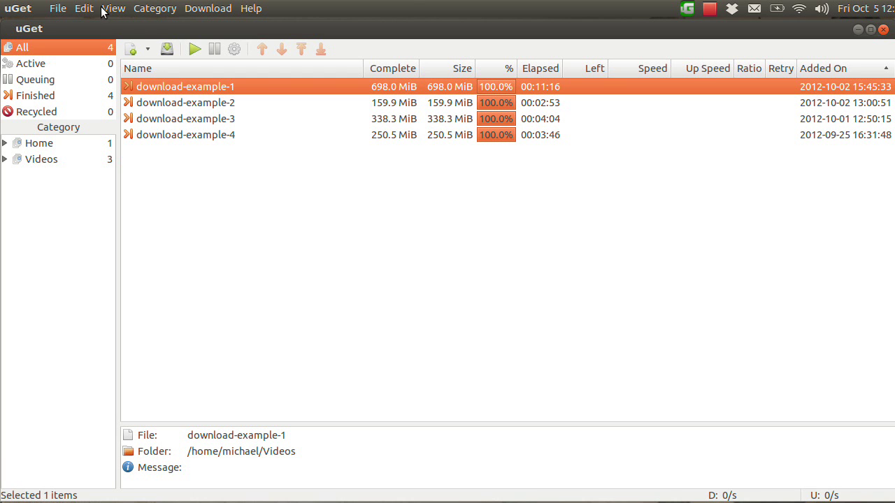
Step: Open uGet's File menu and close it without choosing anything
left_click(62, 9)
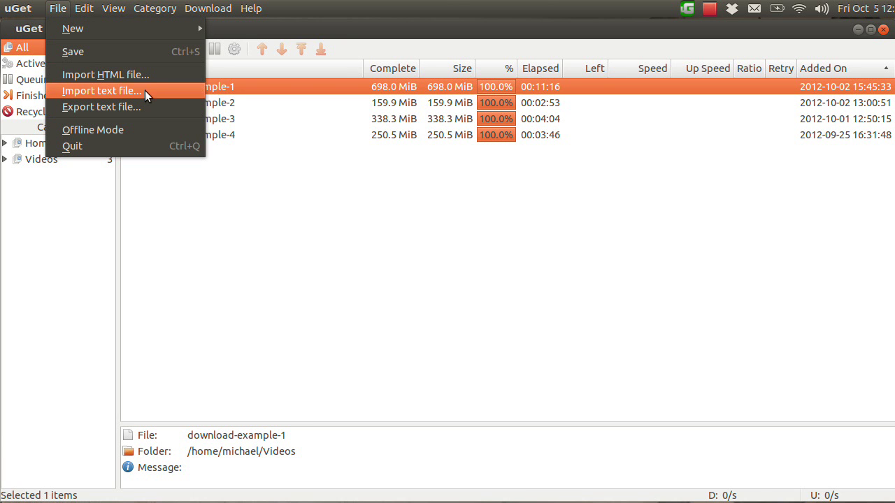
mouse_move(164, 31)
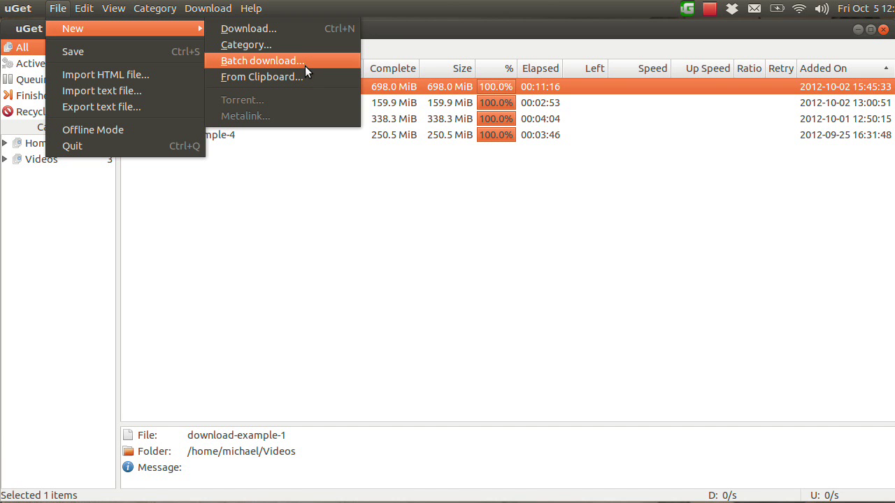
left_click(299, 207)
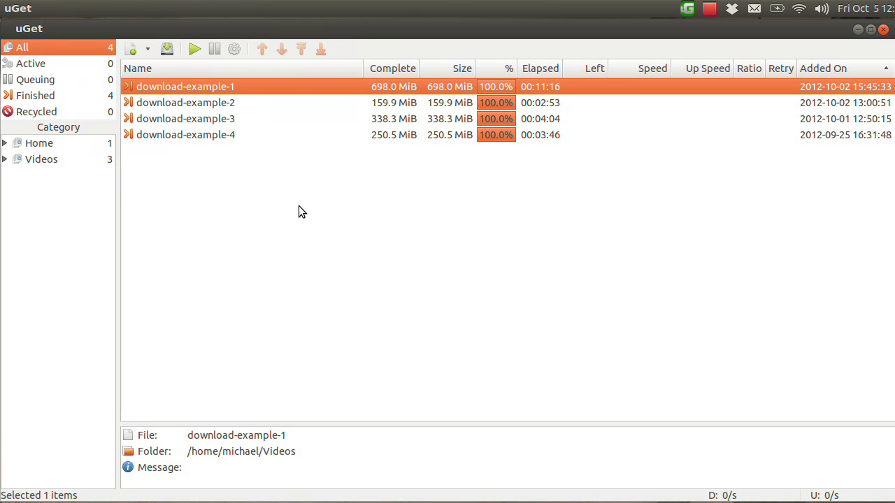
Step: Select and copy all three image URLs in gedit's uget-batch-downloads-demo.txt, then return to uGet
key("alt+Tab")
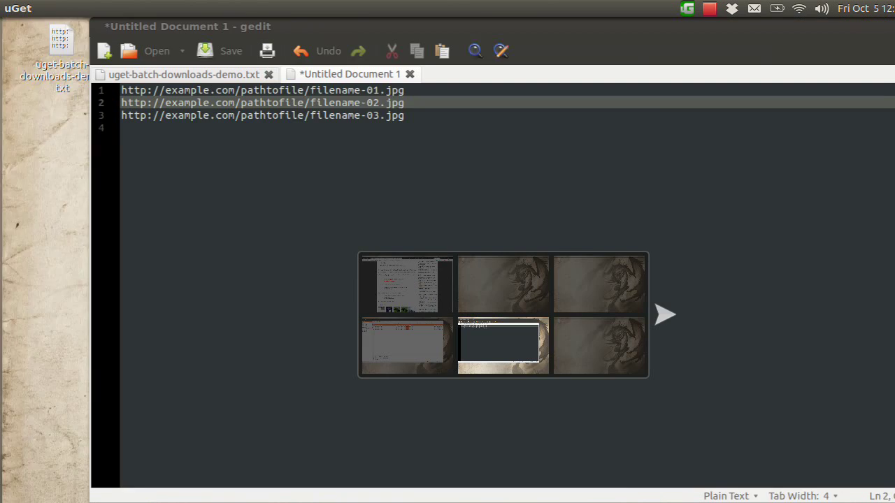
left_click(152, 75)
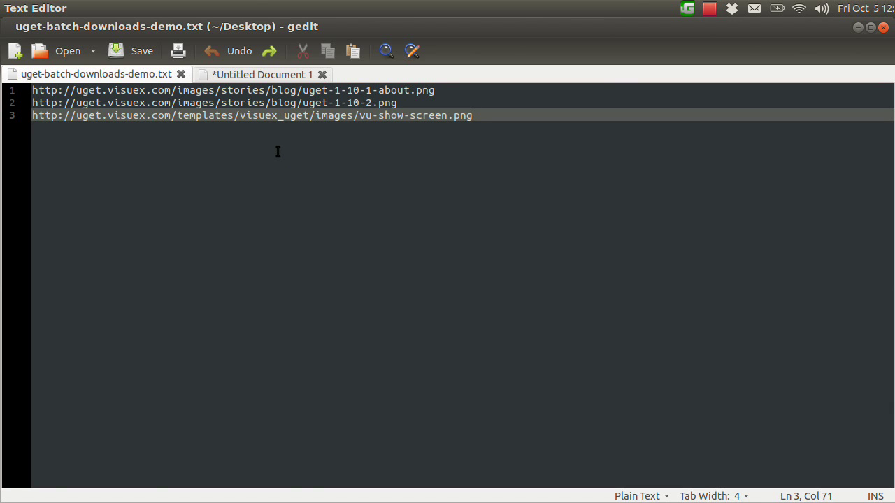
right_click(209, 109)
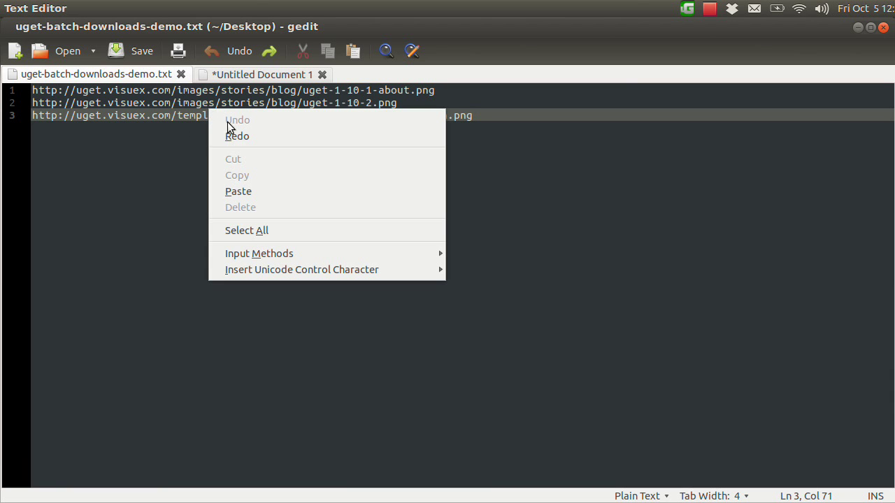
left_click(243, 227)
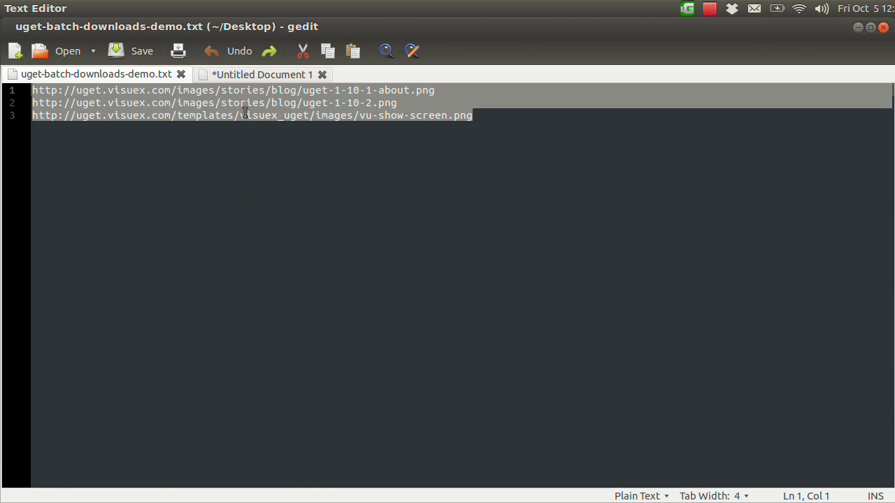
right_click(254, 112)
left_click(286, 169)
key("alt+Tab")
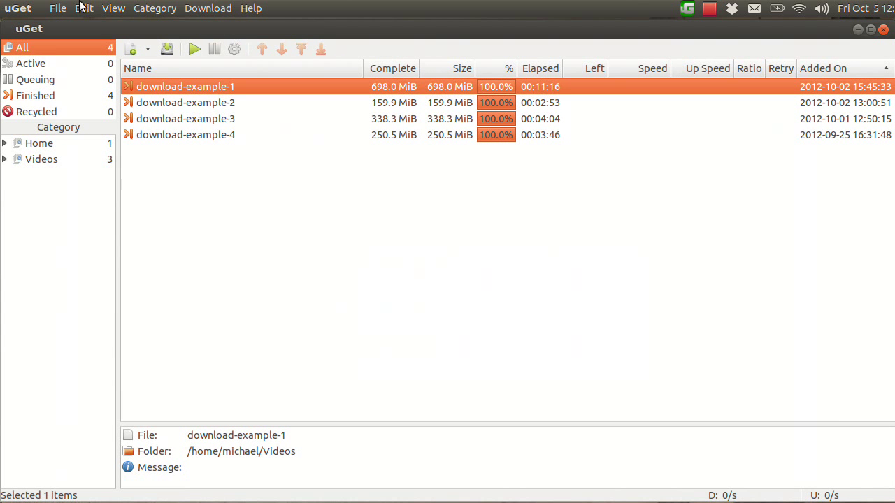
Step: Create downloads from the three clipboard URLs with File > New > From Clipboard and continue to settings
left_click(58, 9)
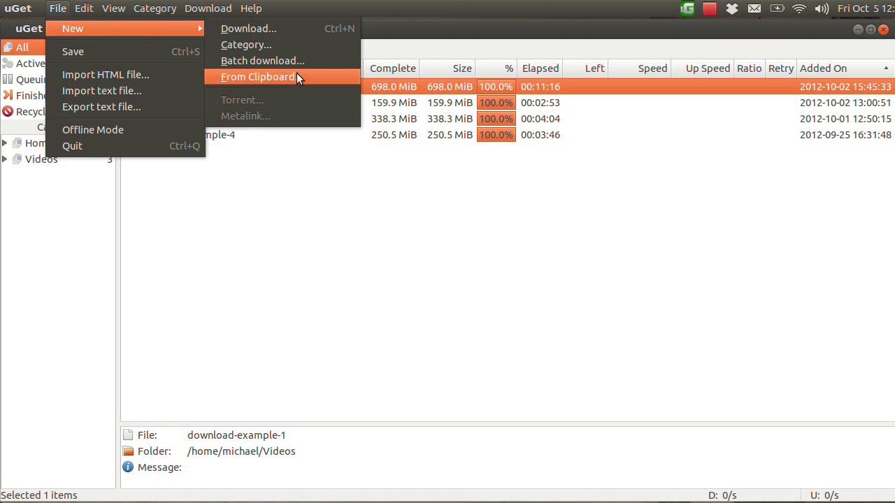
left_click(296, 73)
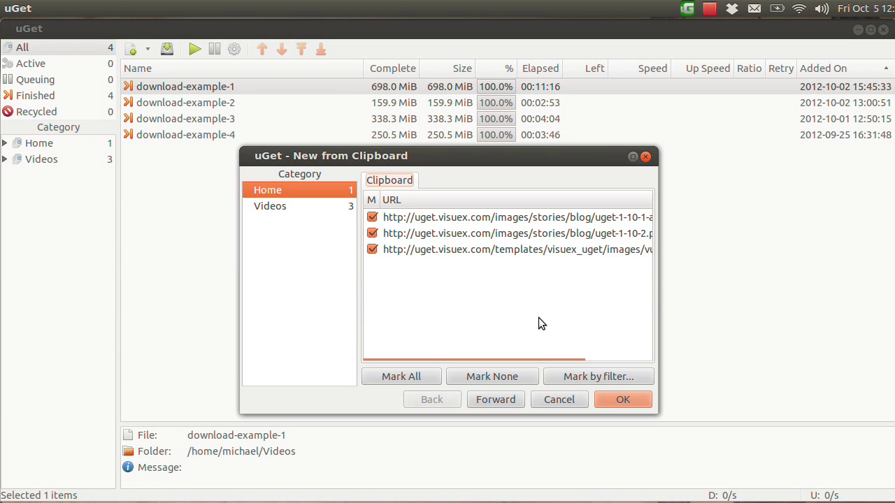
left_click(487, 397)
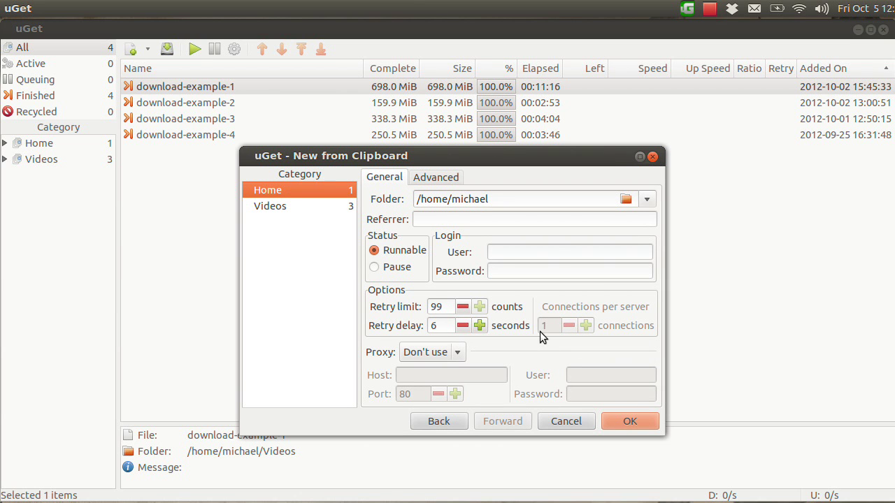
left_click(428, 182)
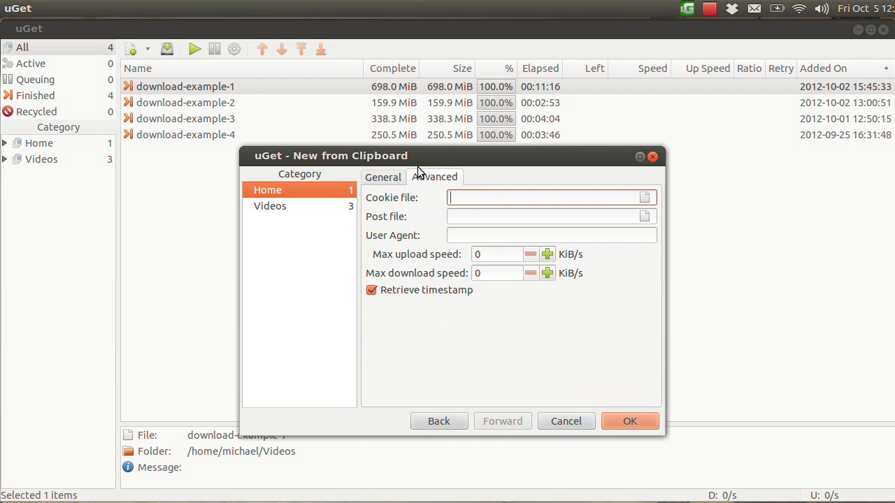
left_click(396, 179)
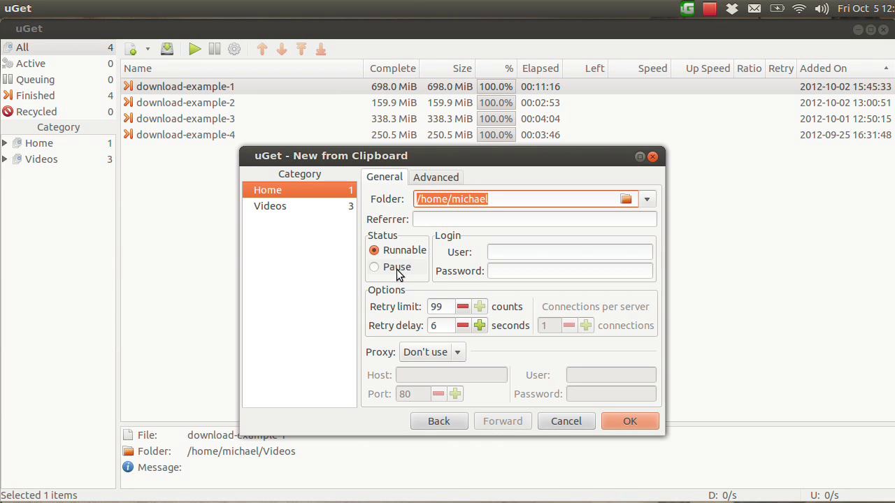
Step: Enter a test user name and password in the login fields, then clear both
left_click(506, 254)
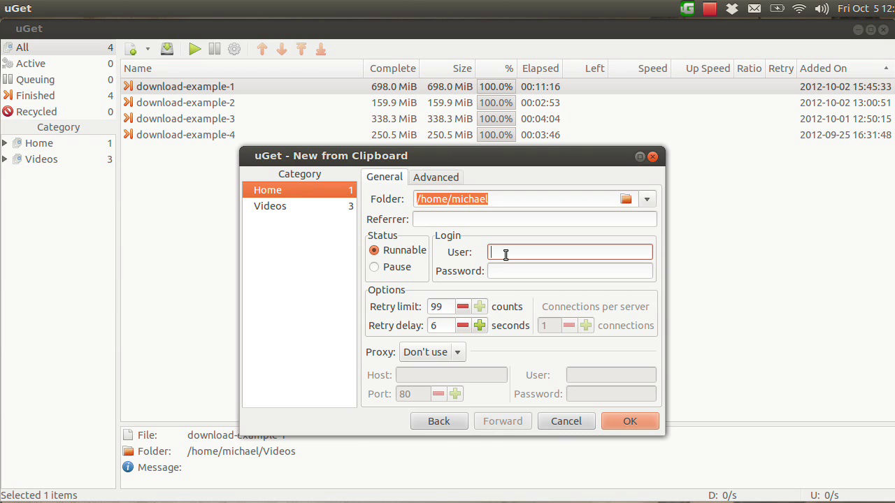
type("username")
key("Tab")
type("password")
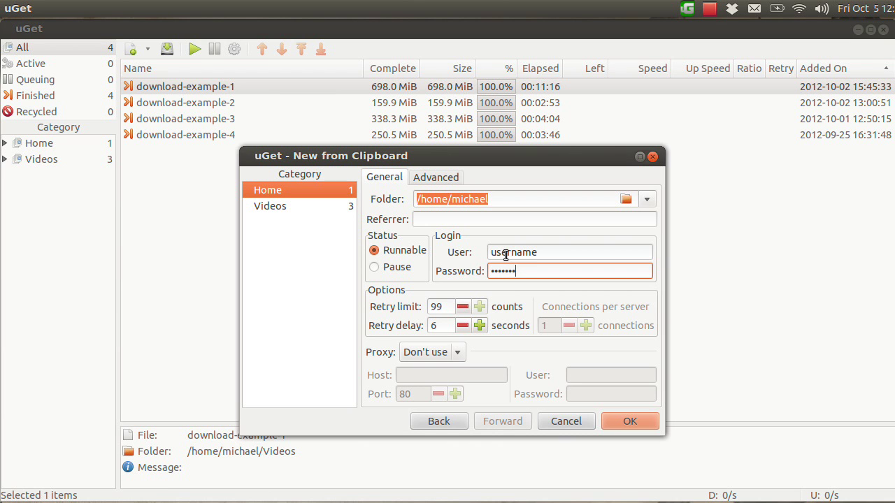
key("ctrl+a")
key("BackSpace")
key("shift+Tab")
key("BackSpace")
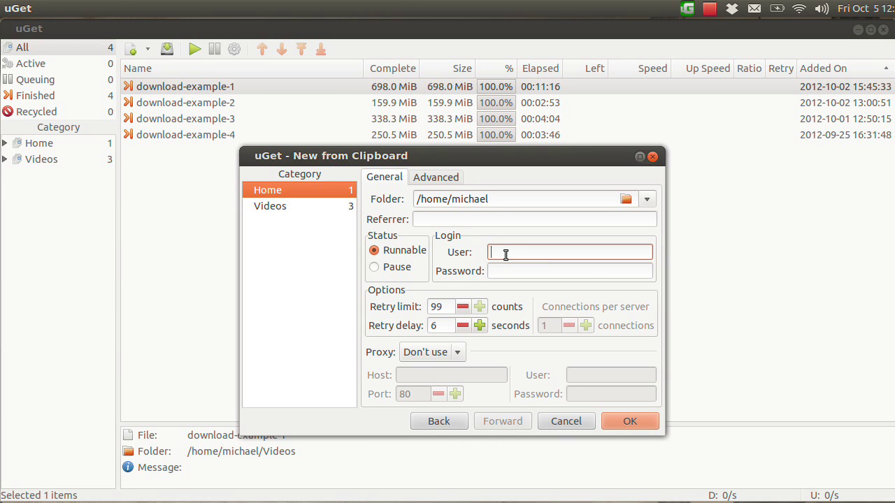
Step: Look at the Advanced settings, return to General, and confirm adding the three image downloads
left_click(437, 179)
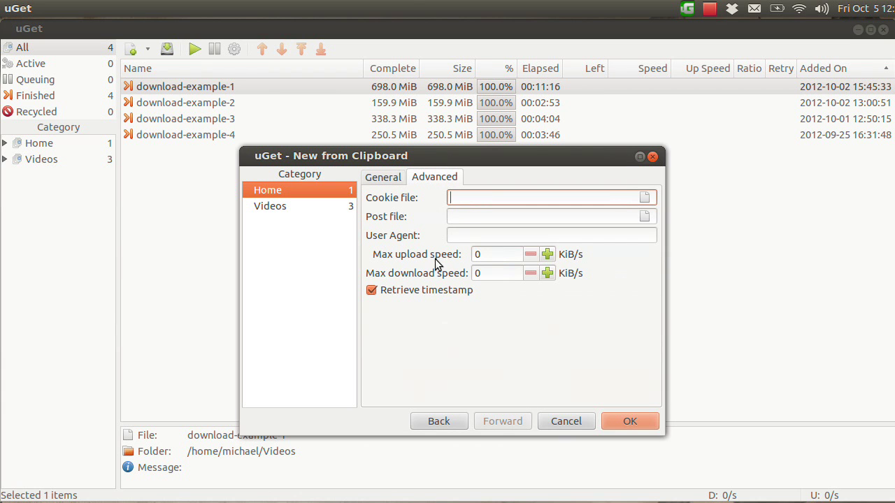
left_click(393, 179)
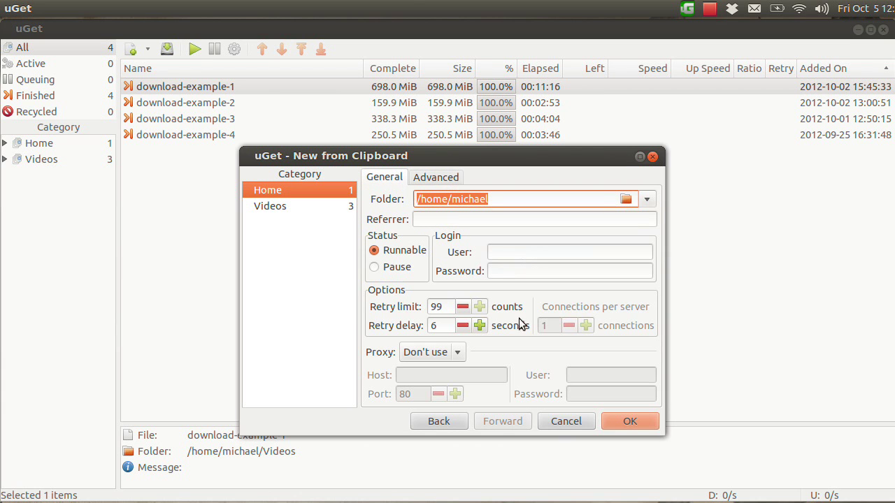
left_click(630, 428)
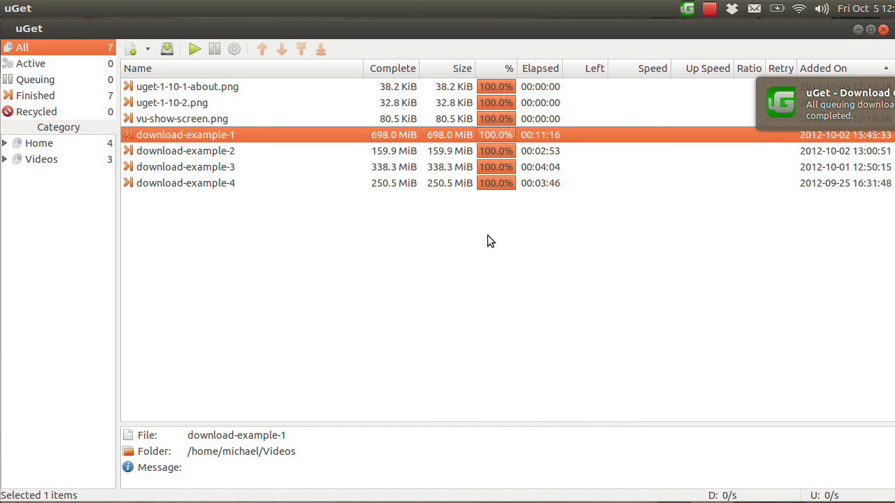
Step: Select vu-show-screen.png through uget-1-10-1-about.png and delete them along with their files
left_click(251, 121)
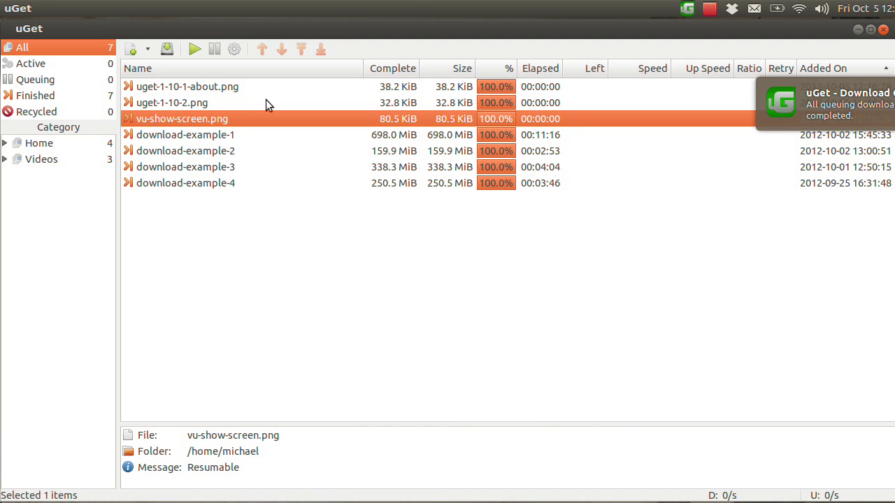
left_click(268, 86, "shift")
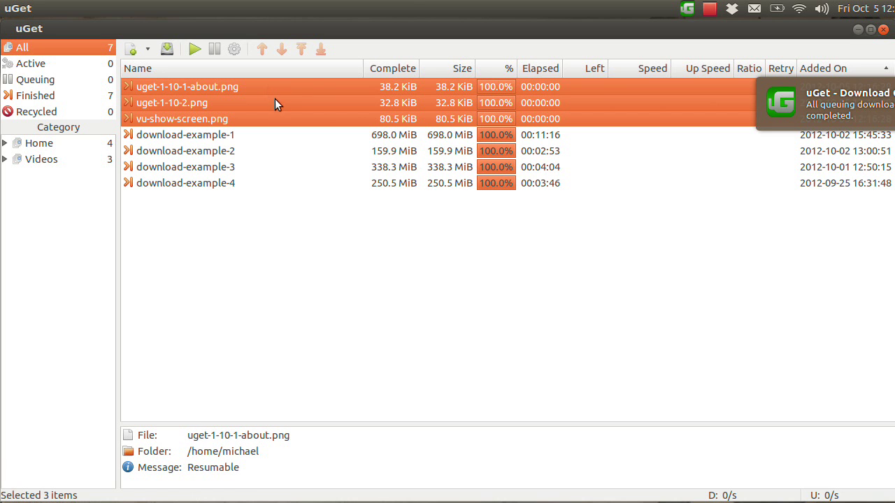
right_click(275, 100)
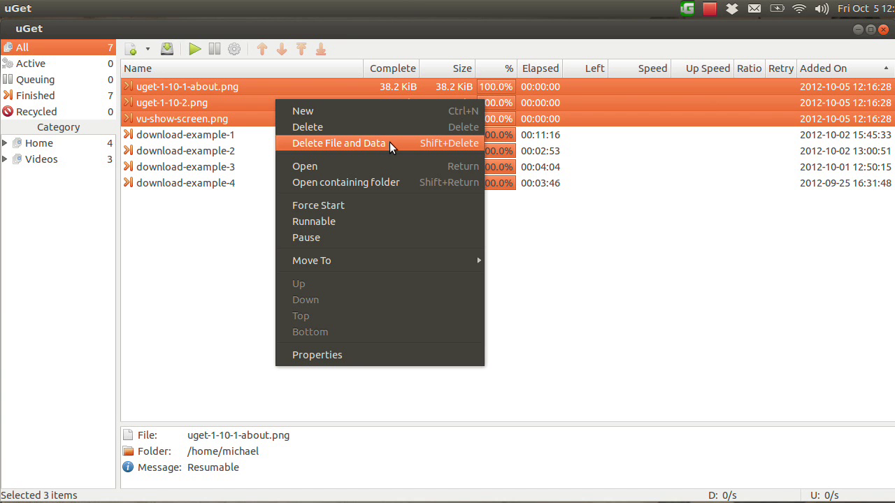
left_click(389, 143)
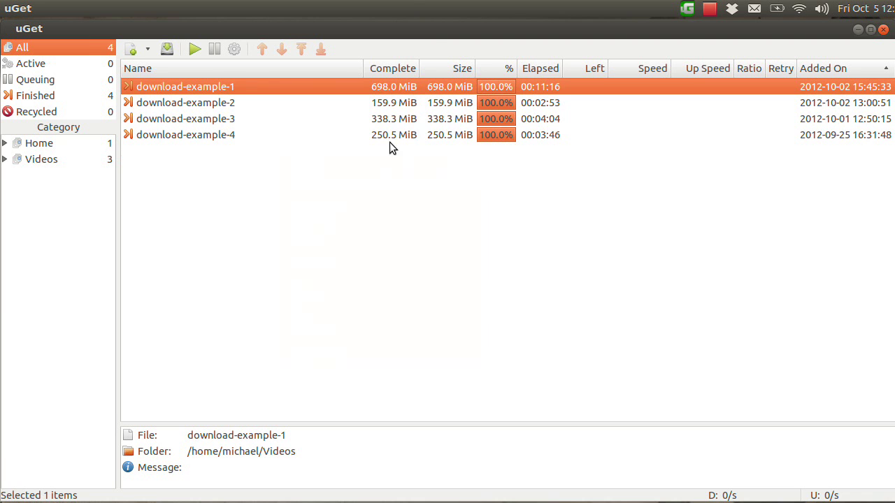
mouse_move(83, 11)
key("alt+Tab")
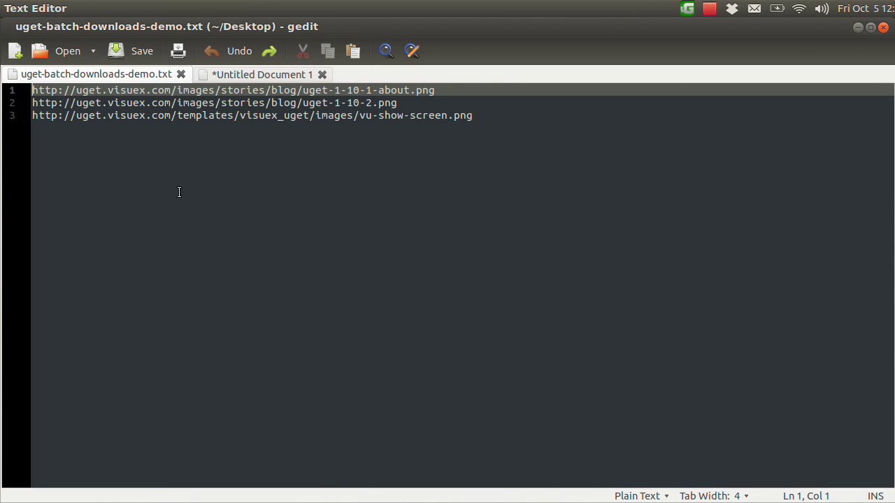
key("alt+Tab")
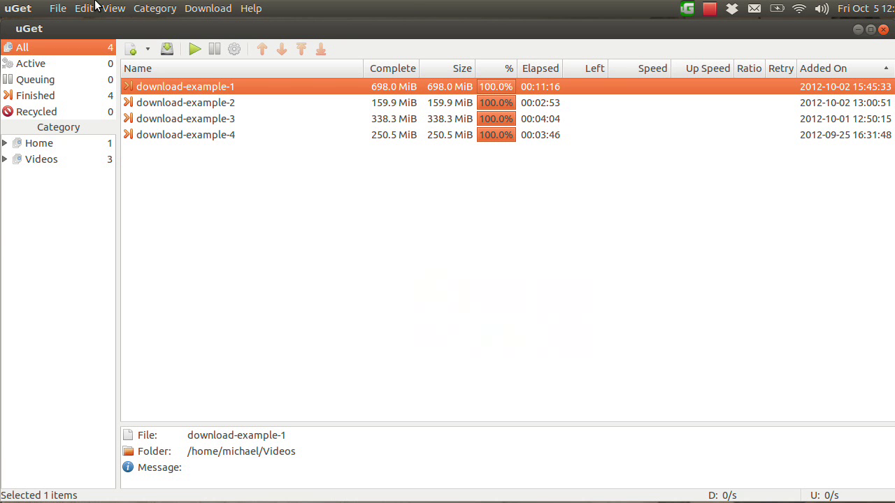
Step: Import the URLs from uget-batch-downloads-demo.txt and add them with status set to Pause
left_click(60, 8)
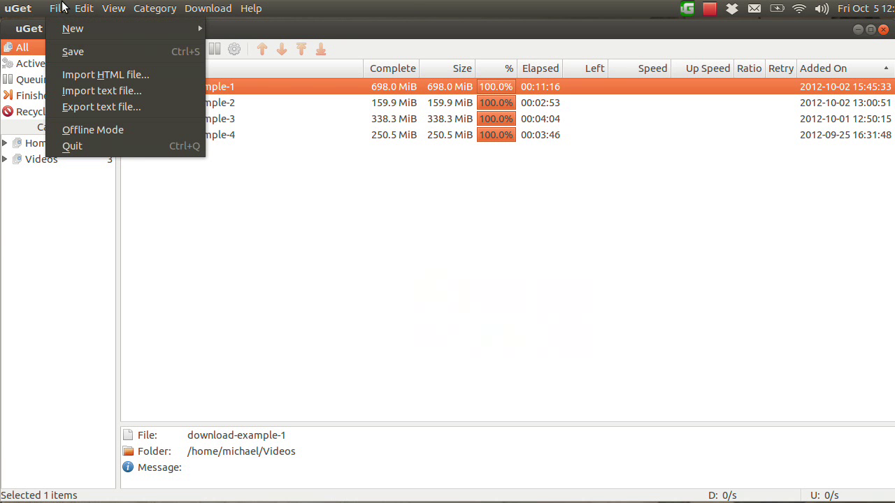
left_click(106, 90)
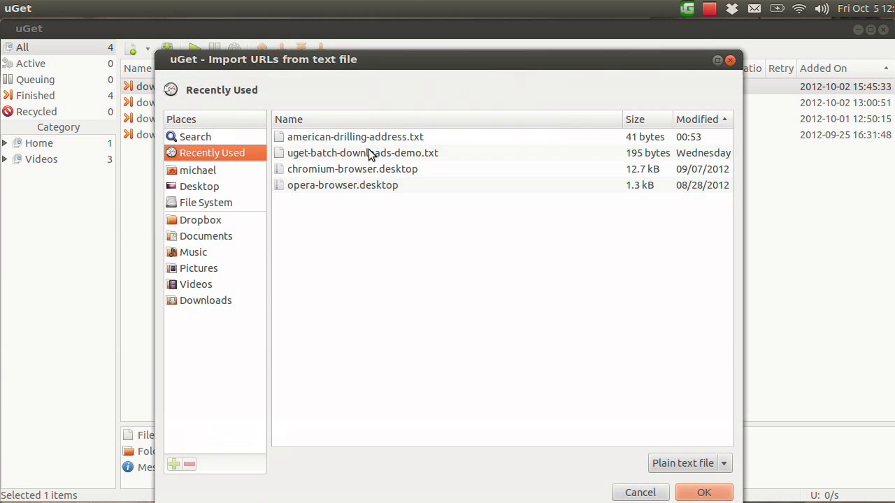
double_click(370, 157)
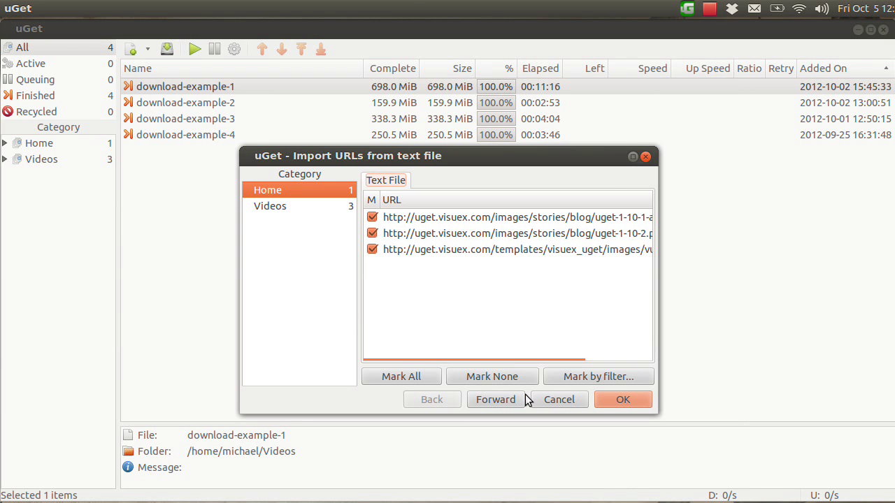
left_click(495, 400)
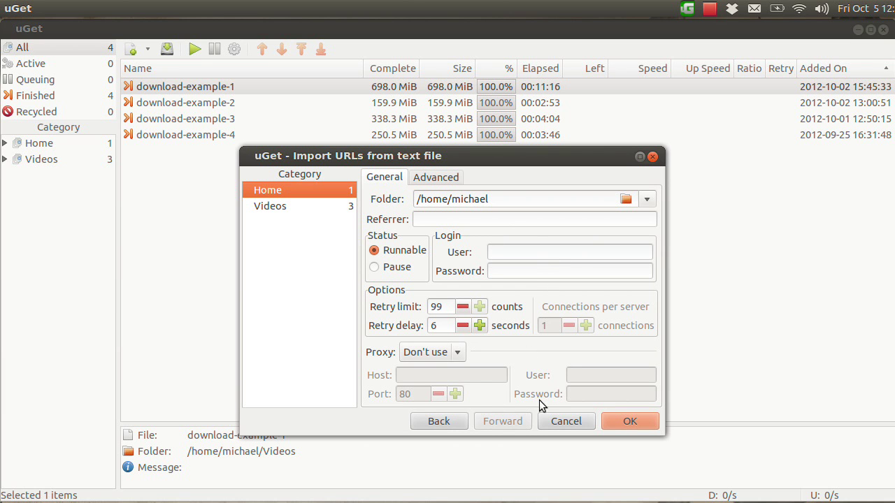
left_click(397, 268)
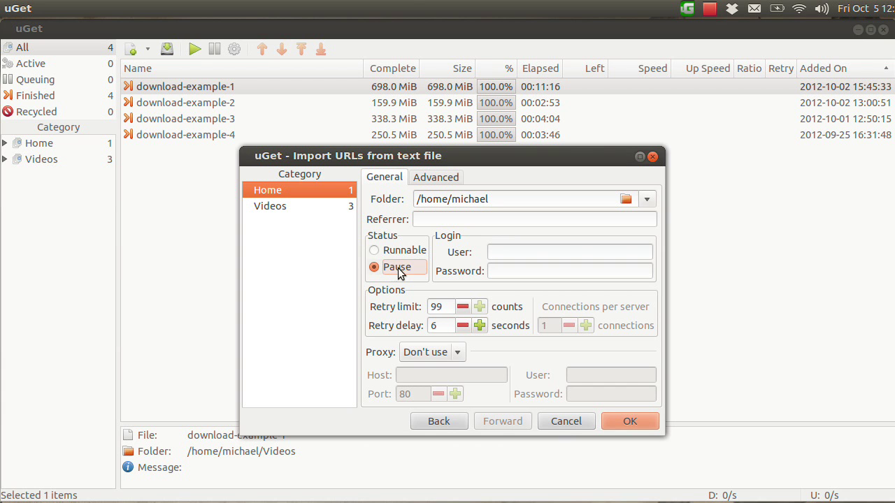
left_click(629, 422)
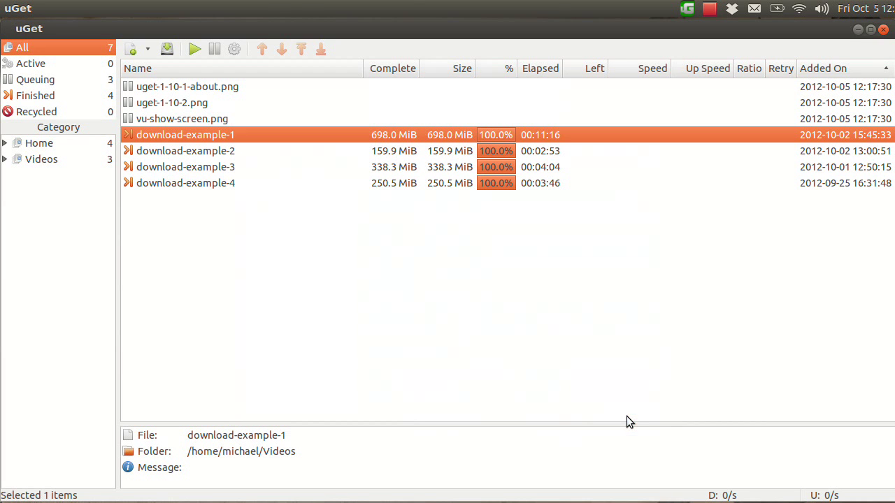
Step: Make vu-show-screen.png runnable, then select uget-1-10-2.png and uget-1-10-1-about.png
left_click(250, 122)
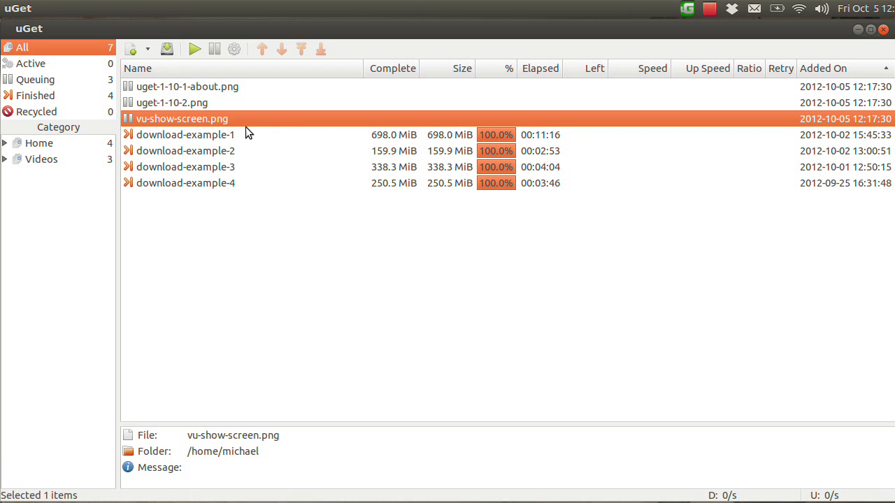
right_click(265, 115)
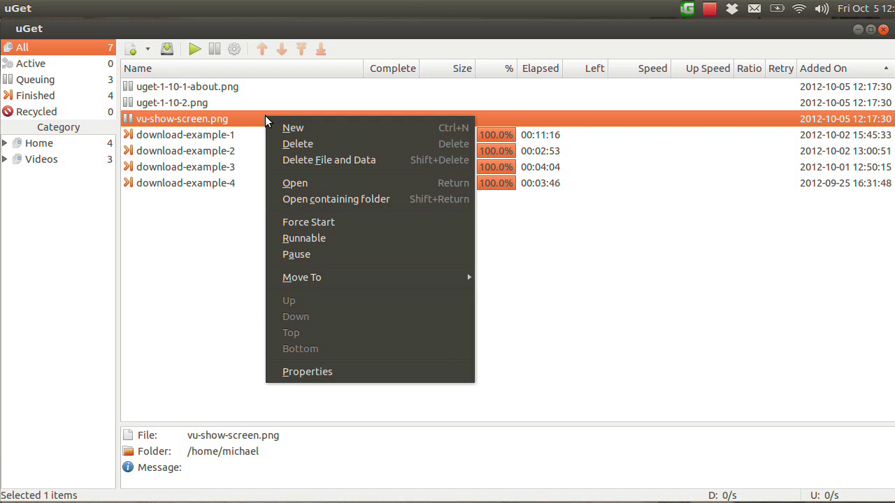
left_click(357, 238)
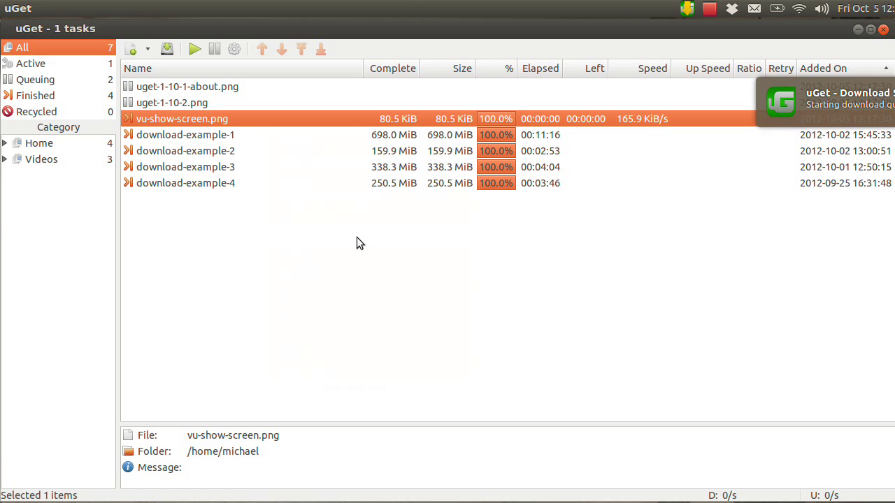
left_click(252, 107)
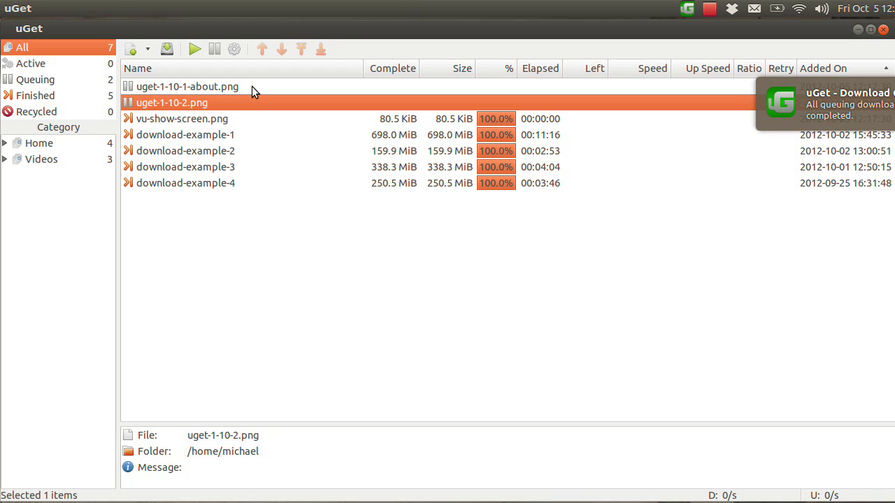
left_click(252, 86, "ctrl")
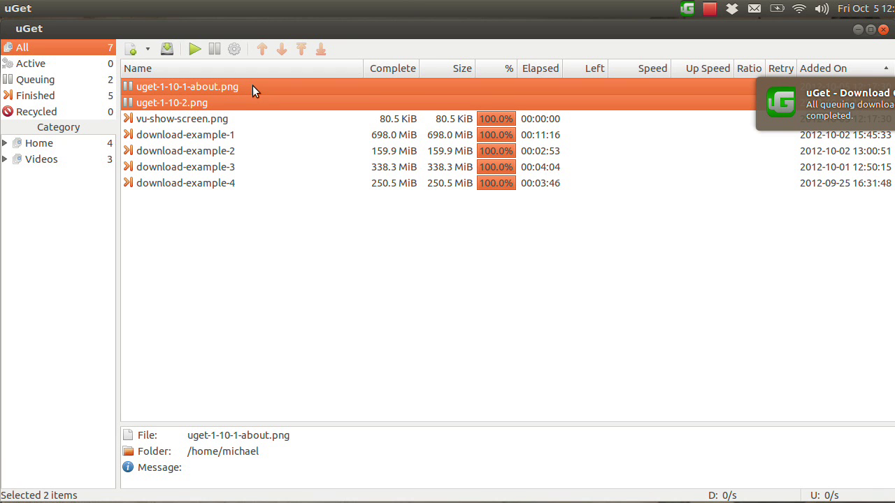
Step: Start uget-1-10-2.png and uget-1-10-1-about.png downloading with the toolbar Runnable button
right_click(251, 88)
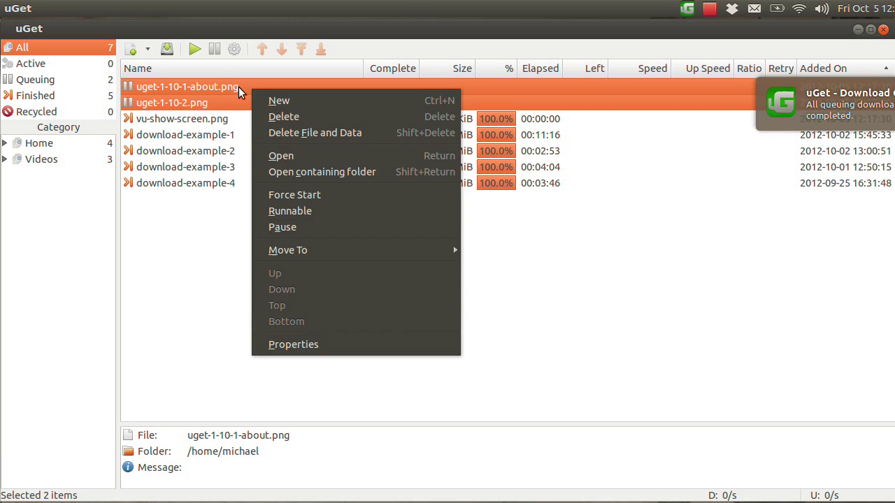
left_click(239, 87)
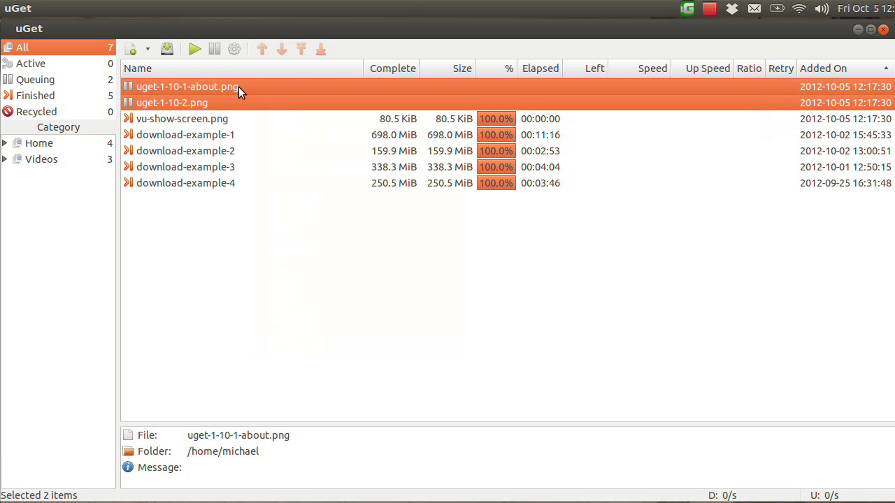
left_click(196, 51)
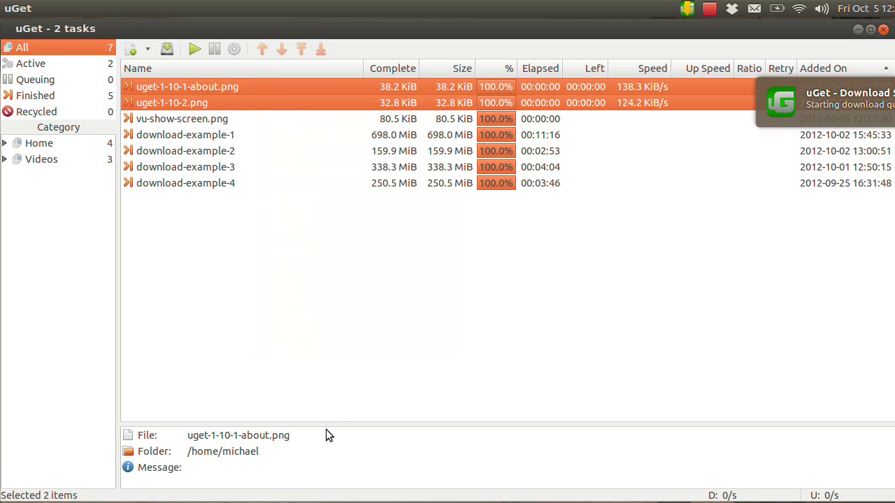
Step: Delete all three png downloads together with their downloaded files
left_click(215, 120)
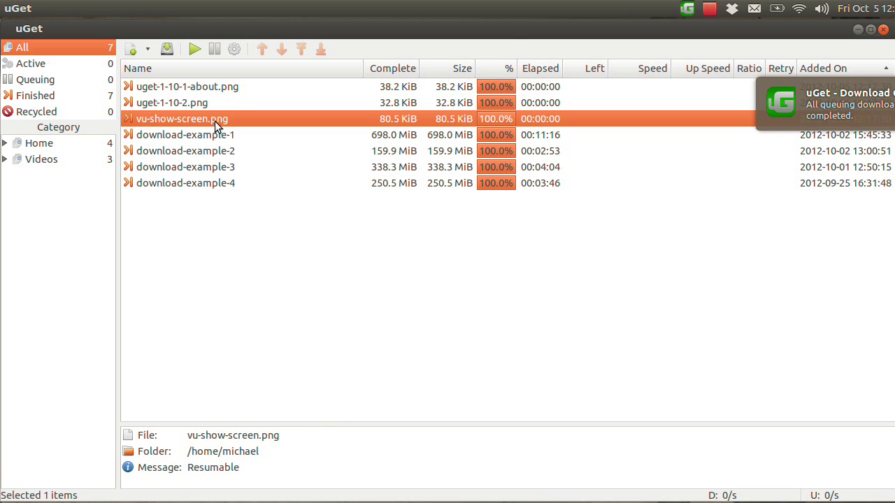
left_click(240, 87, "shift")
right_click(242, 89)
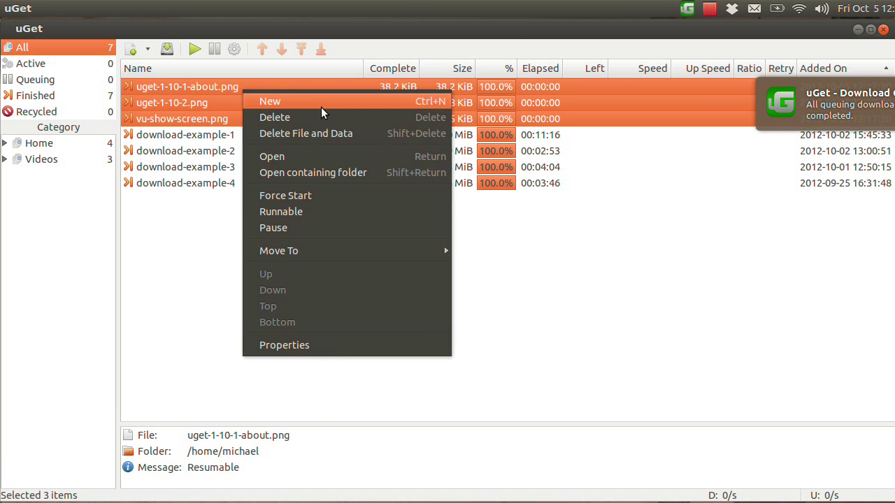
left_click(347, 132)
mouse_move(84, 8)
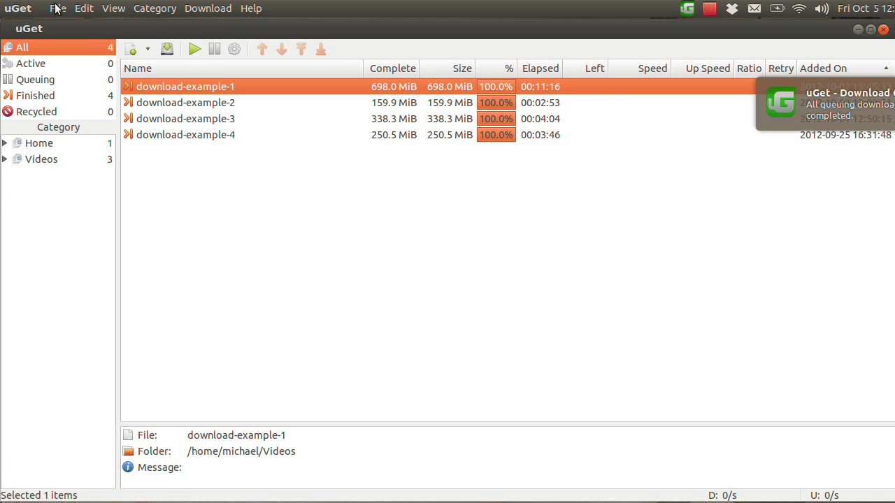
left_click(57, 8)
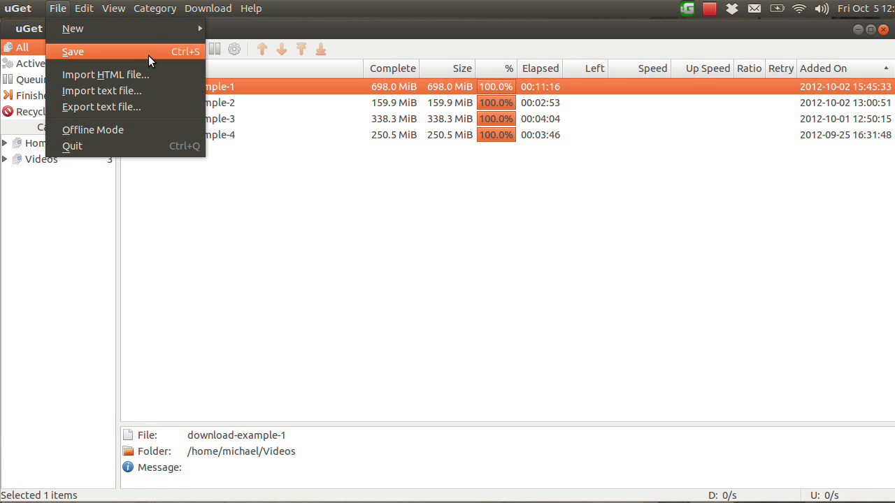
Step: Choose File > New > Batch download to begin a new batch download
mouse_move(157, 32)
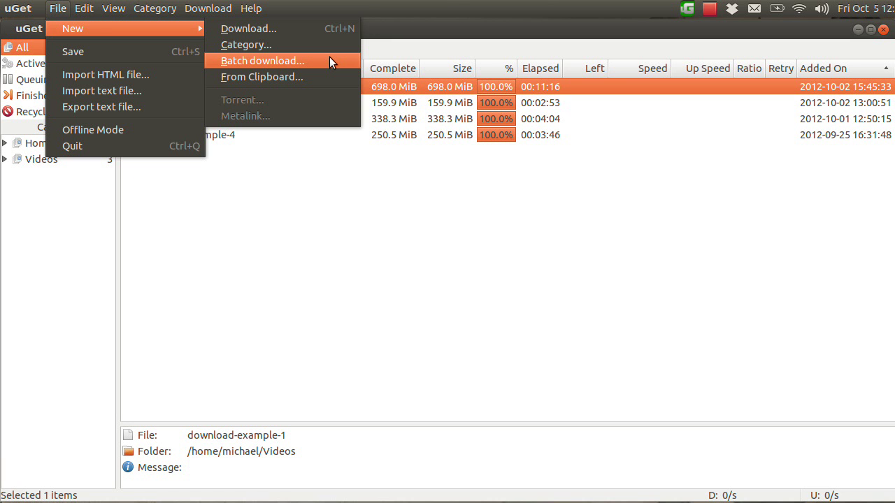
left_click(329, 61)
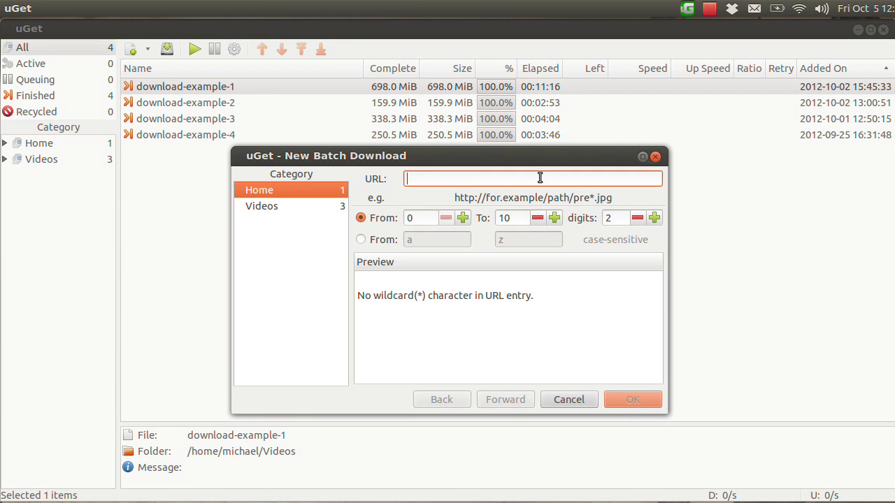
type("http://example.")
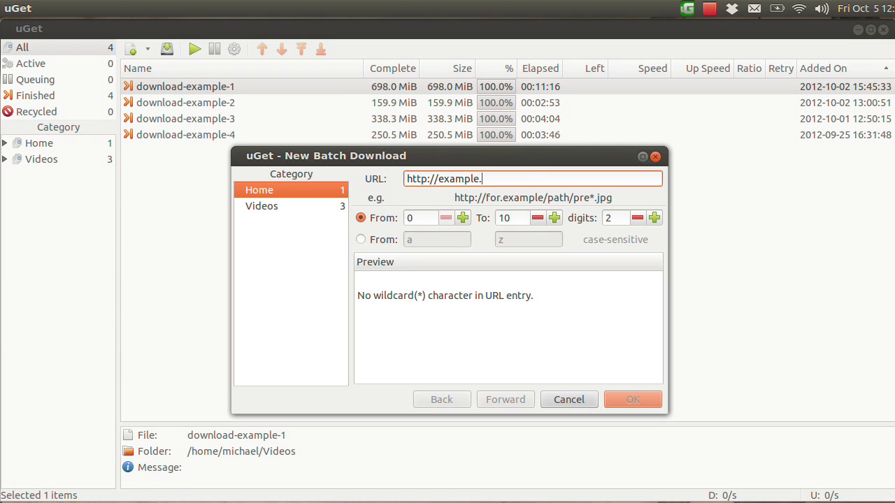
type("com/pathtofile/")
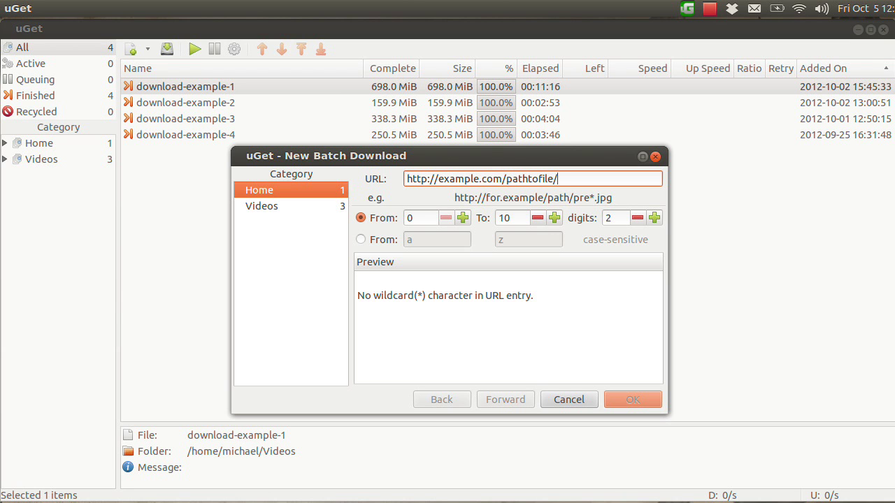
type("filename-01.jpg")
key("ctrl+a")
key("ctrl+c")
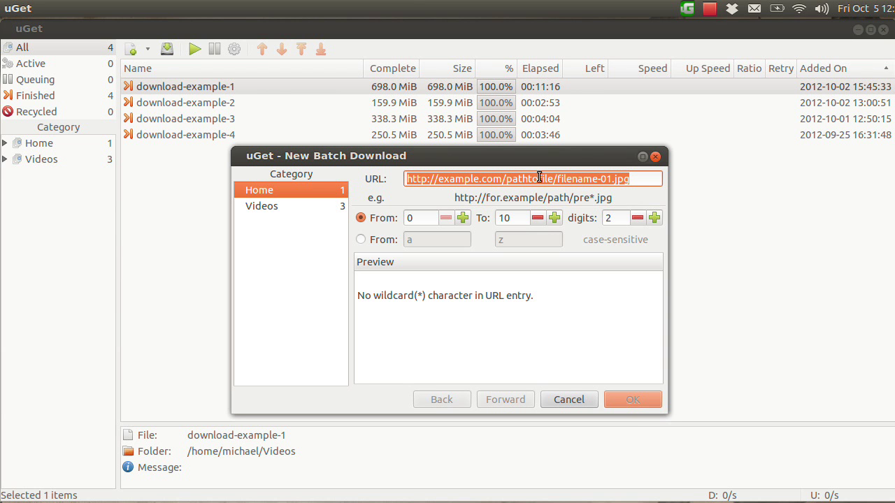
key("alt+Tab")
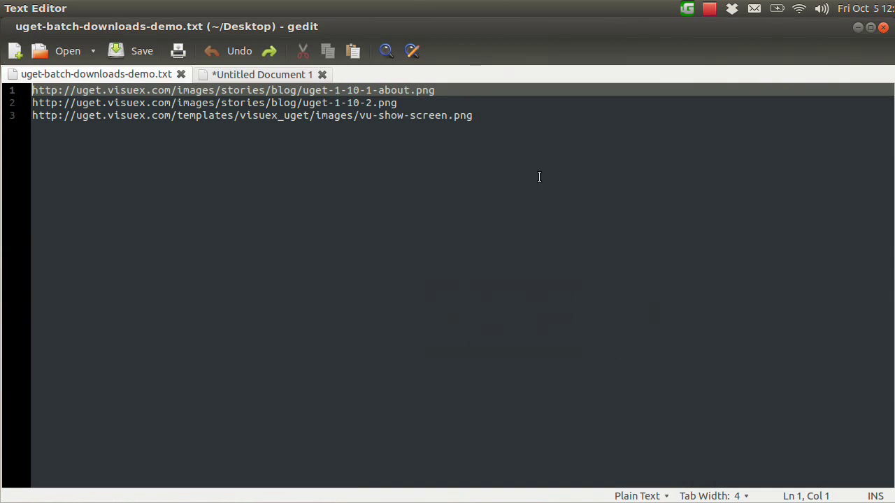
Step: Paste the filename-01.jpg URL onto new lines 4 and 5 of Untitled Document 1
left_click(271, 75)
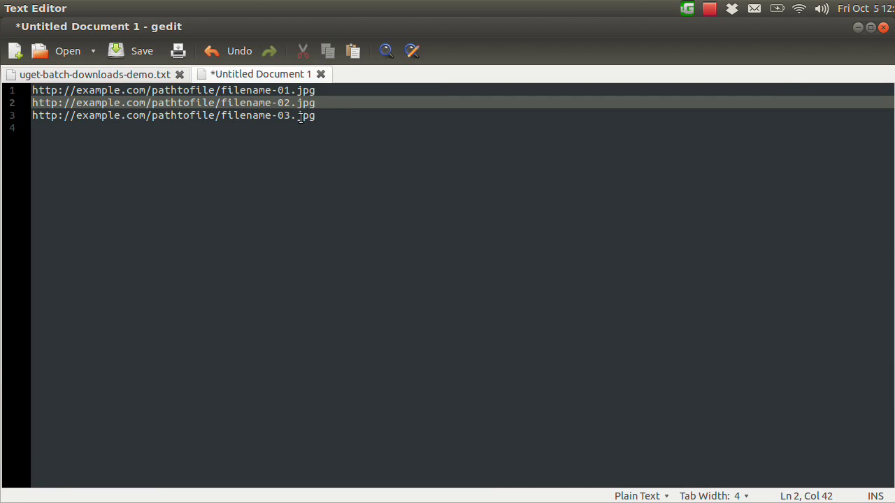
left_click(366, 122)
key("ctrl+v")
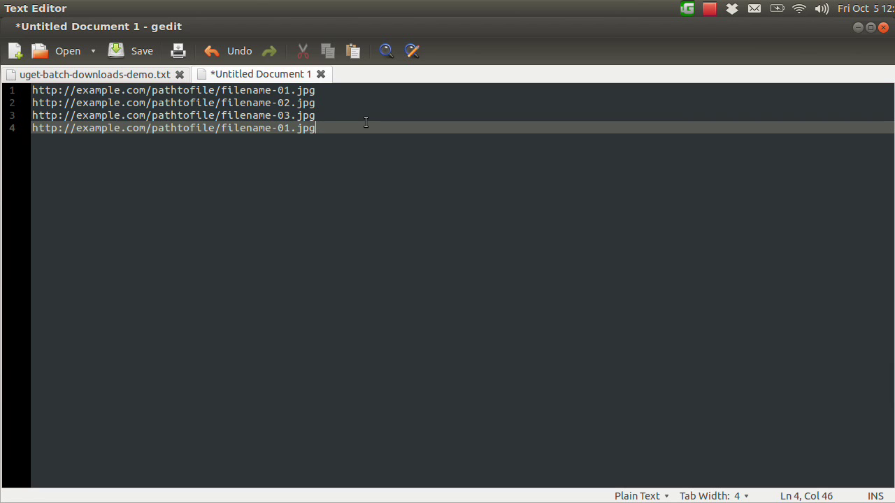
key("Return")
key("ctrl+v")
Step: Renumber the pasted URLs to filename-04.jpg and filename-05.jpg
key("Left")
key("Left")
key("Left")
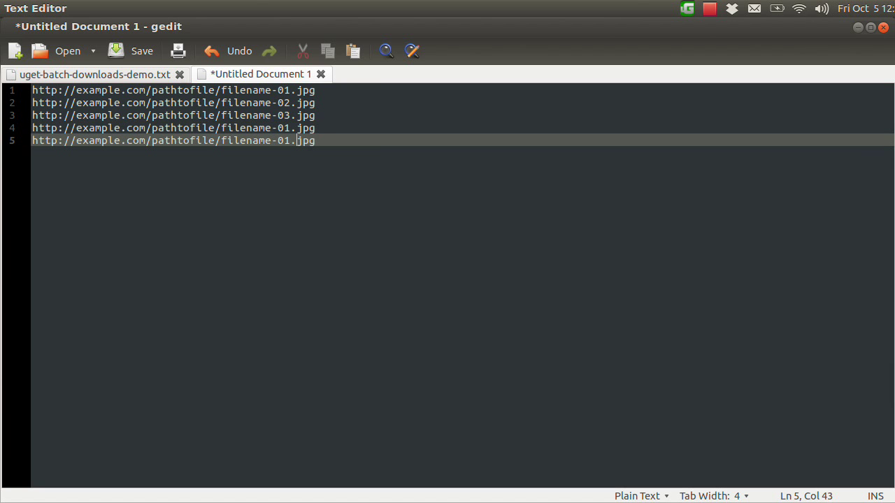
key("Up")
key("Left")
key("BackSpace")
type("4")
key("Down")
key("BackSpace")
type("5")
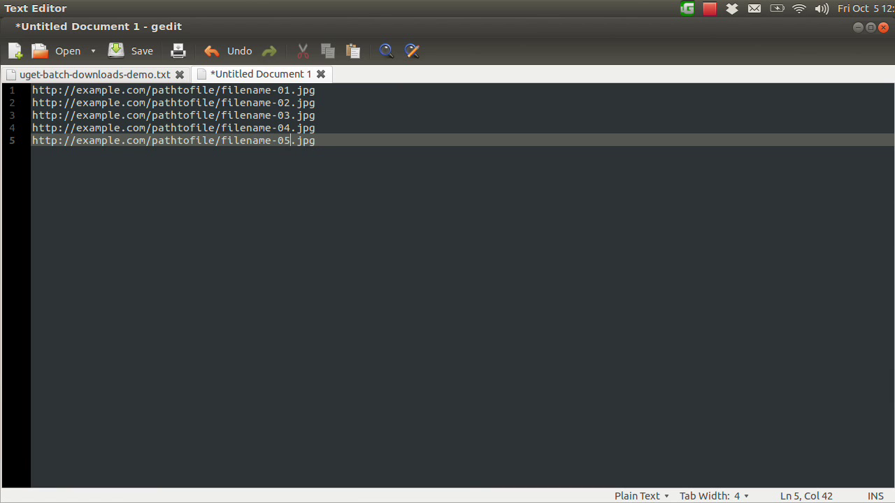
Step: Replace '01' in the batch URL with '*' to get filename-*.jpg, and raise the range start to 1
key("alt+Tab")
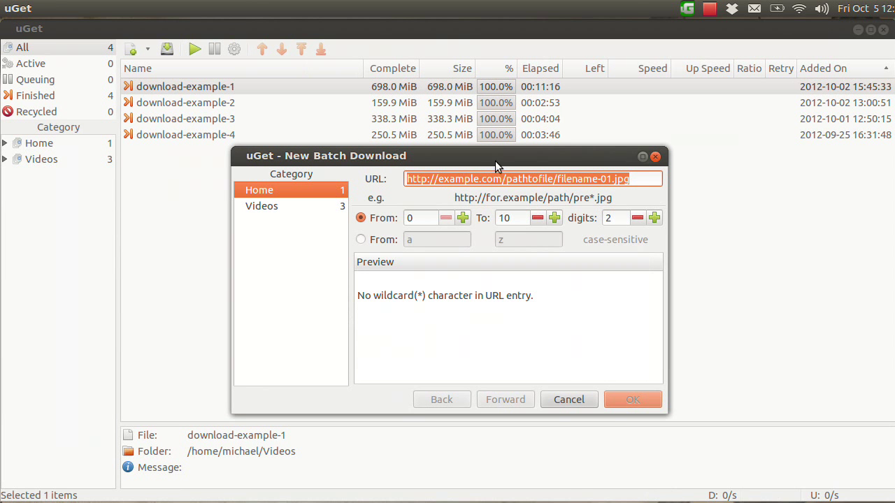
left_click(607, 176)
key("shift+Left")
key("shift+Left")
type("*")
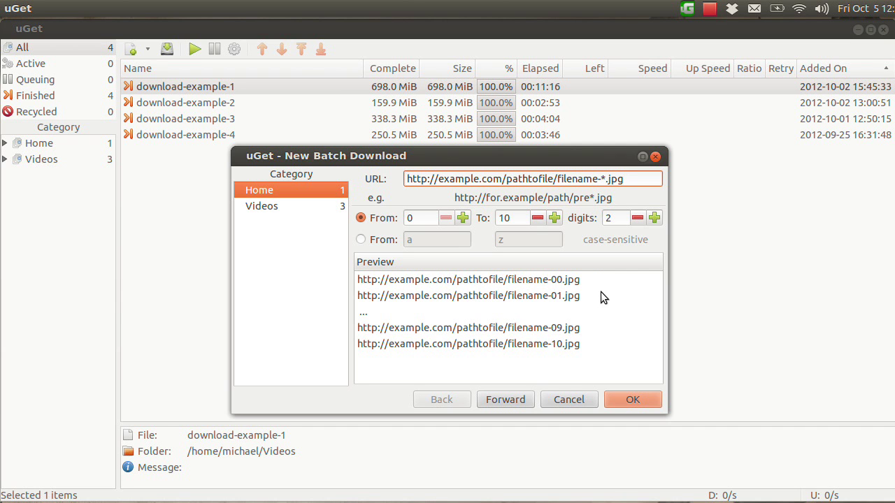
left_click(462, 218)
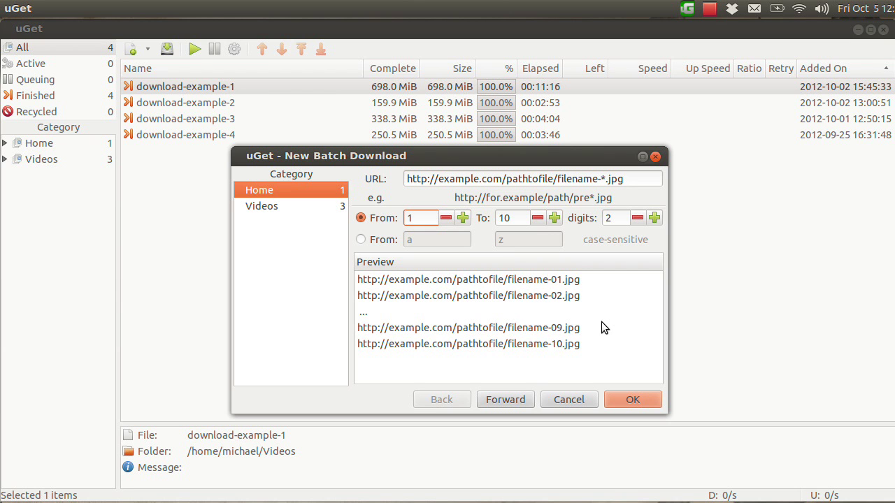
Step: Try range end values 30 and 1000, trim it back to 10, and reduce numbering to one digit
left_click(522, 220)
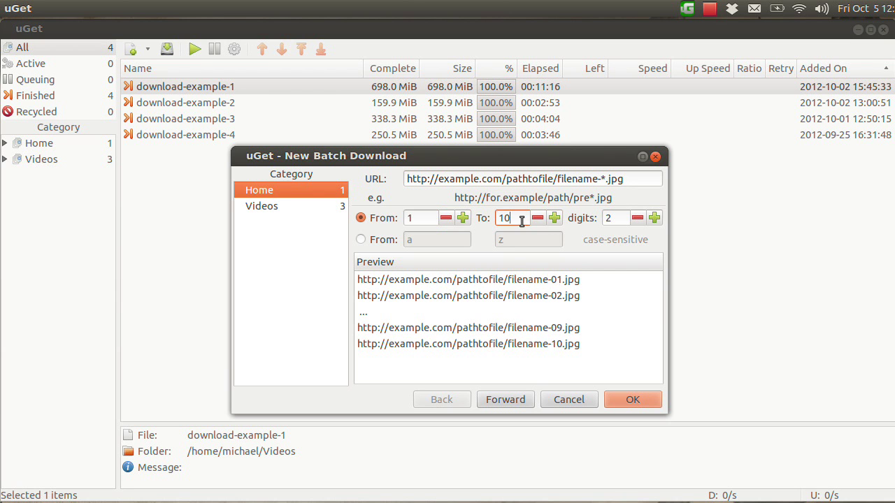
double_click(522, 219)
type("30")
key("ctrl+a")
type("1000")
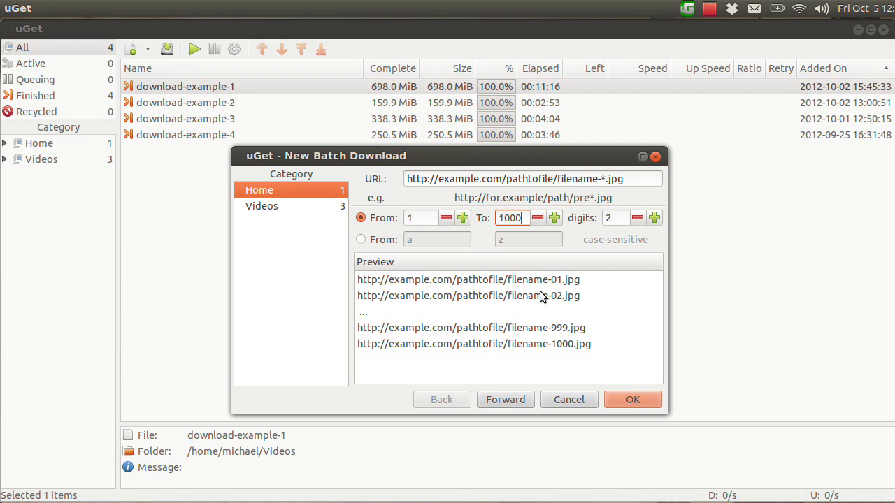
key("BackSpace")
key("BackSpace")
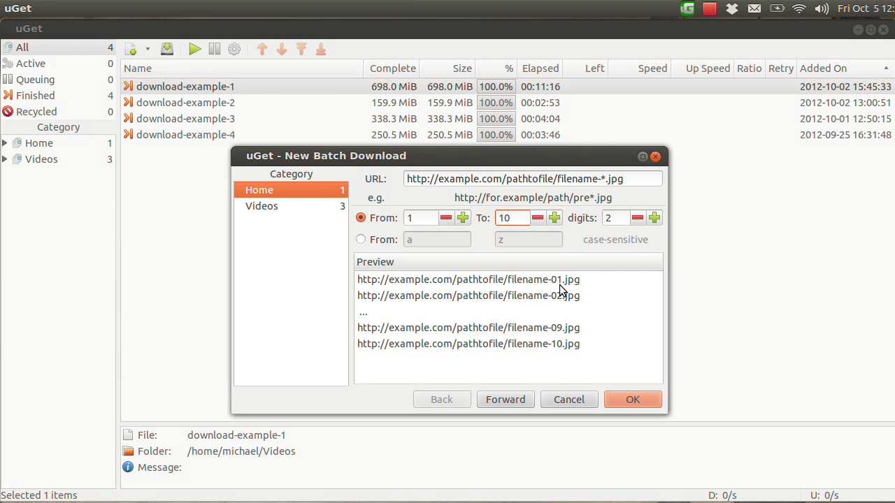
left_click(638, 219)
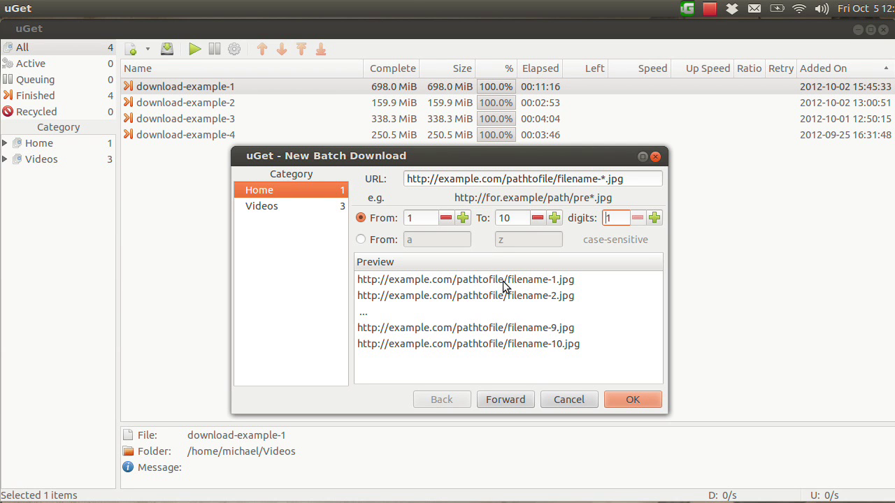
Step: Set the range end to 10 again and return the padding digits to 1 after testing higher counts
double_click(519, 218)
type("100")
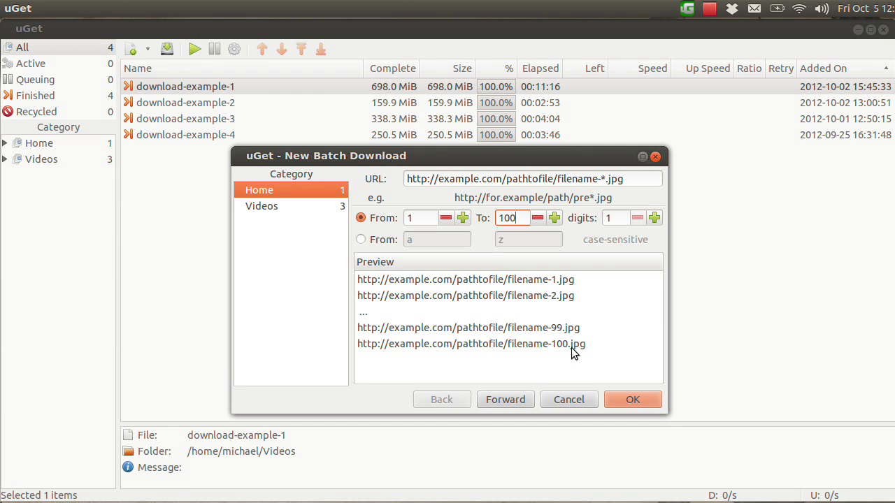
key("BackSpace")
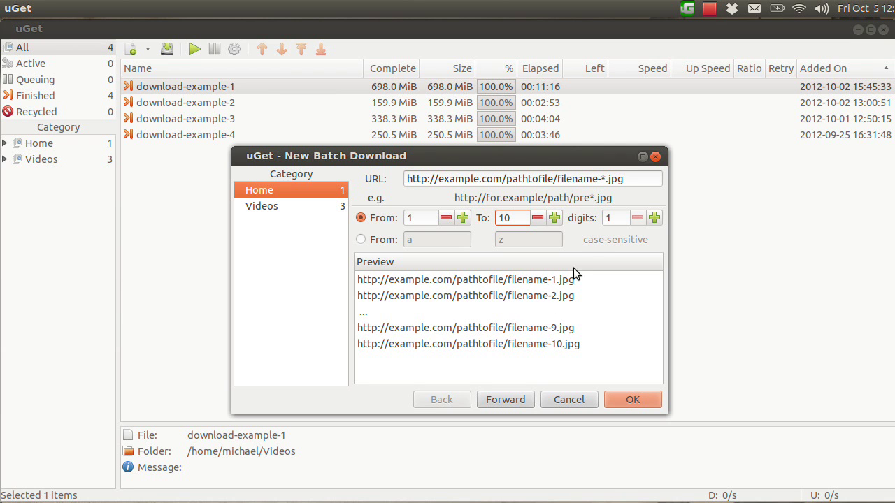
left_click(654, 218)
left_click(654, 218)
left_click(654, 218)
left_click(654, 218)
left_click(637, 218)
left_click(637, 218)
left_click(637, 218)
left_click(637, 218)
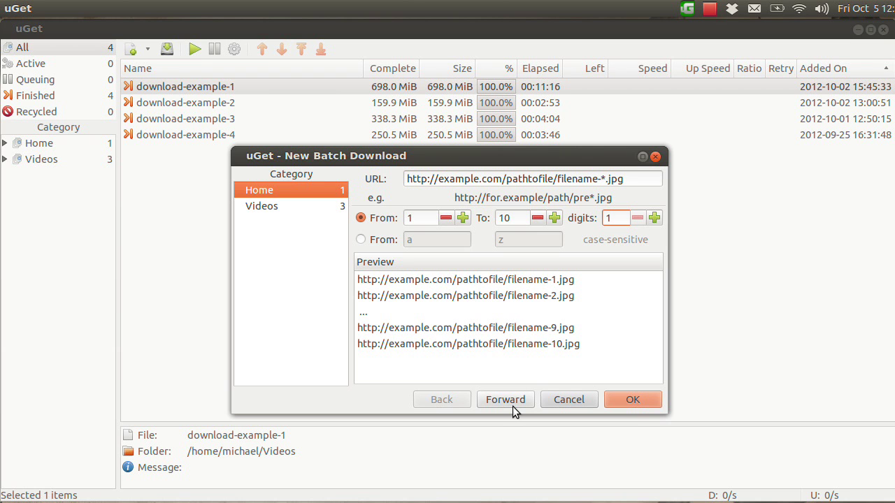
Step: Try the a–z letter range, revert to the numeric 1–10 range, and continue to the General settings page
left_click(376, 241)
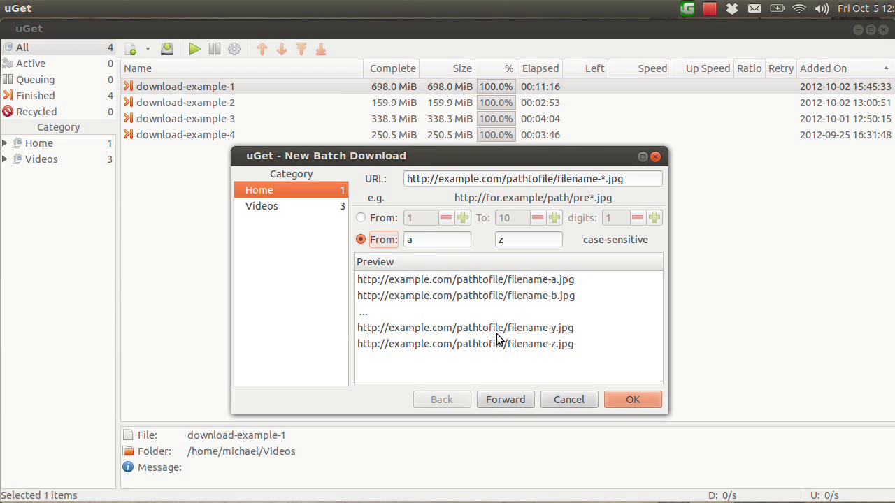
left_click(382, 220)
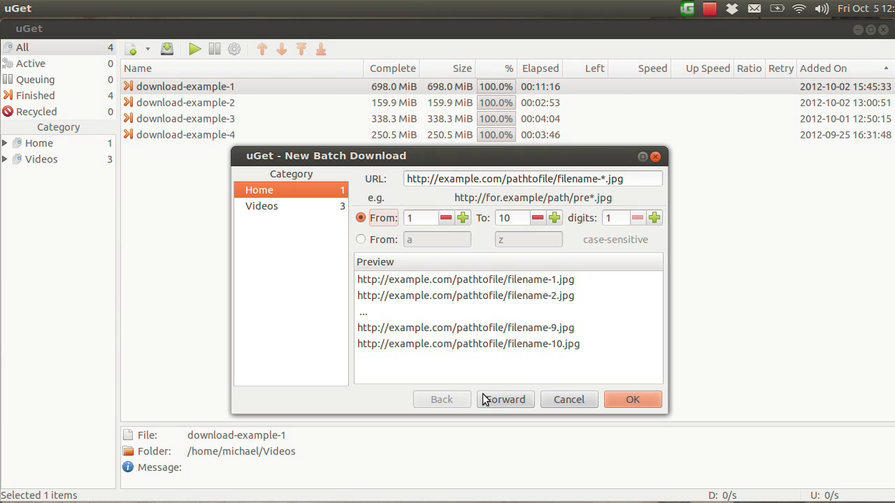
left_click(505, 400)
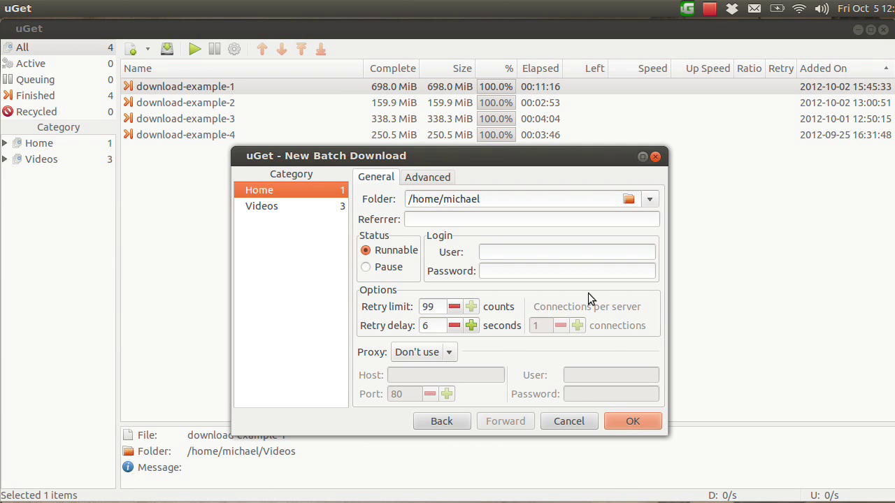
Step: Close the batch dialog unused, check the Batch download entry under File > New, then return to the browser
left_click(655, 157)
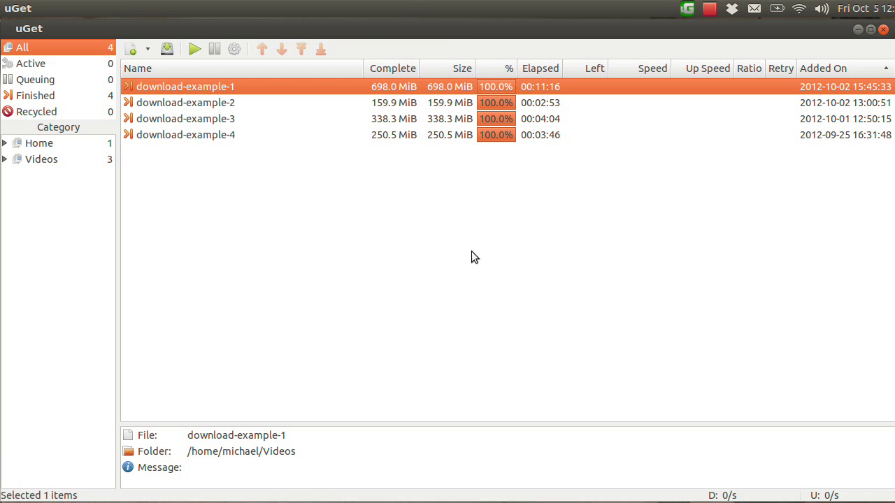
left_click(66, 9)
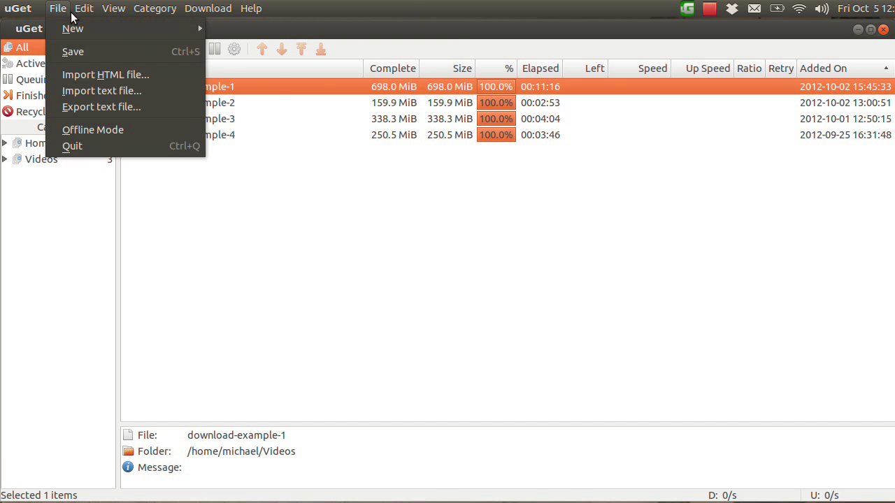
mouse_move(161, 34)
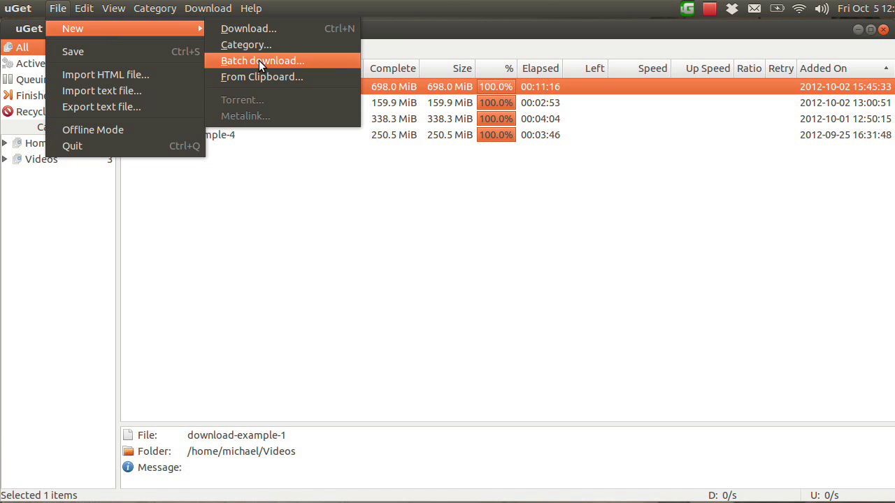
left_click(397, 348)
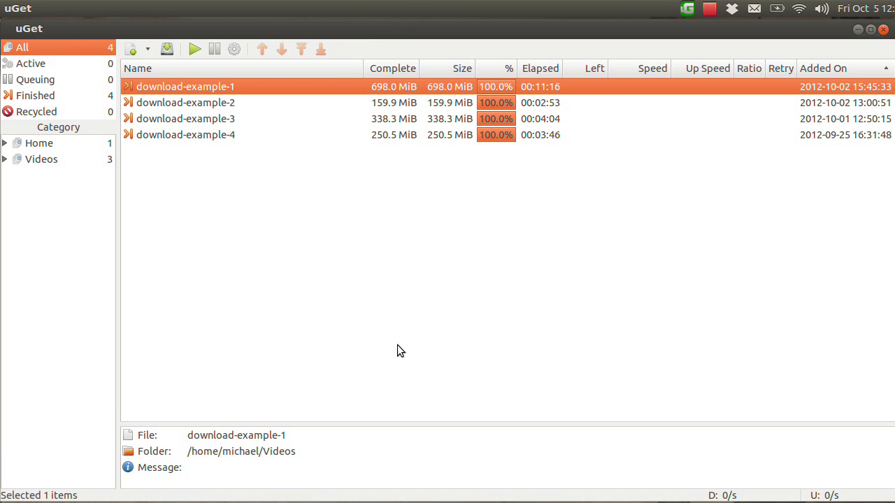
key("alt+Tab")
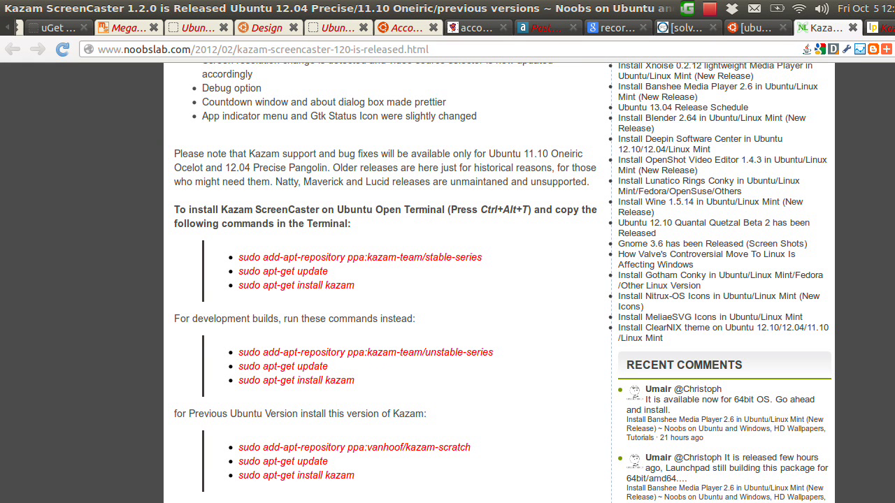
Step: Use the Panorama tab-groups view to reach the '#4915510 - Pastie' tab, passing briefly through the Kazam tab
key("ctrl+shift+e")
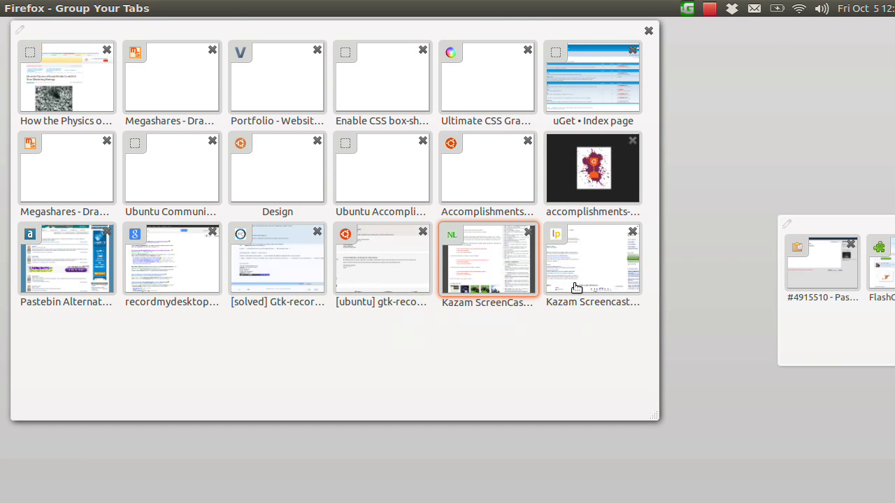
left_click(576, 288)
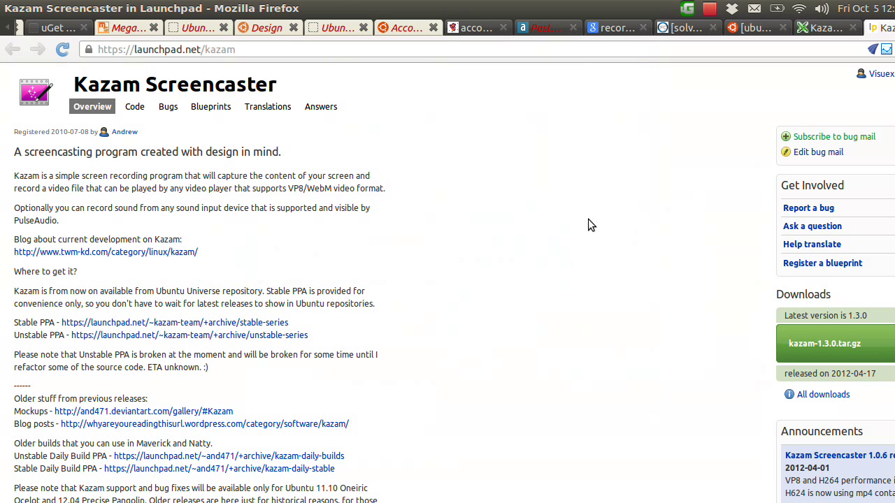
key("ctrl+shift+e")
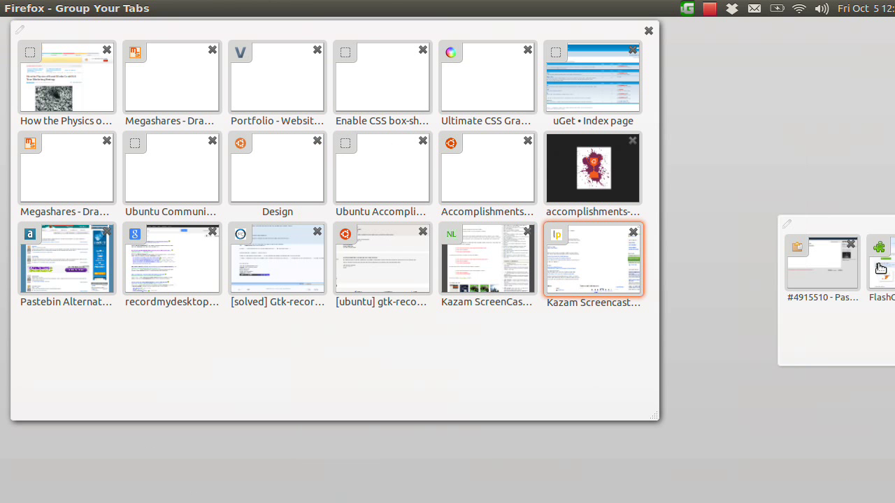
left_click(830, 280)
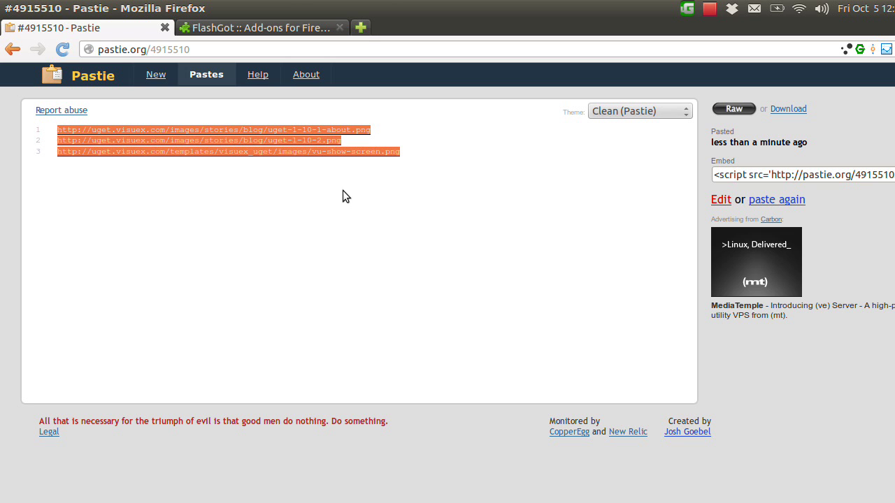
mouse_move(86, 14)
left_click(390, 165)
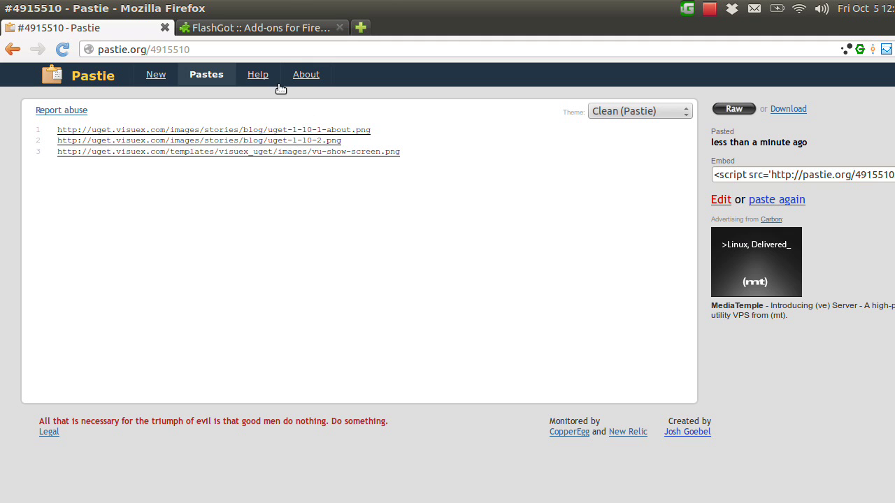
left_click(264, 31)
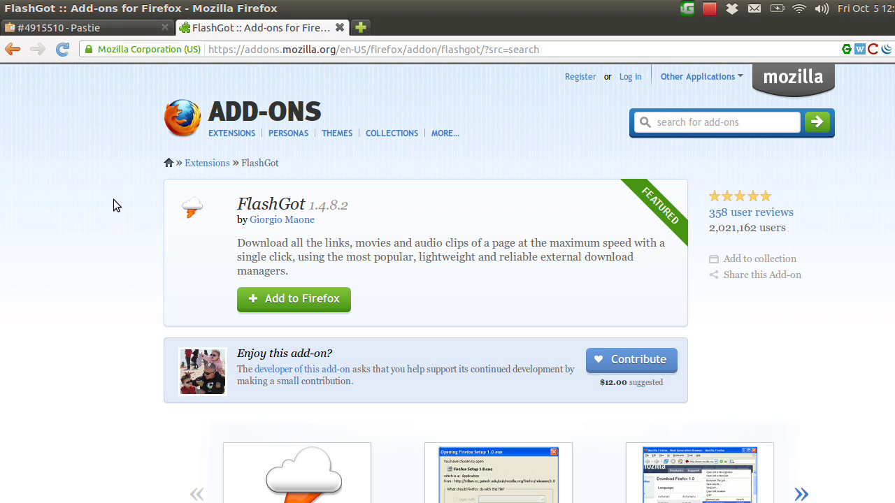
left_click(140, 30)
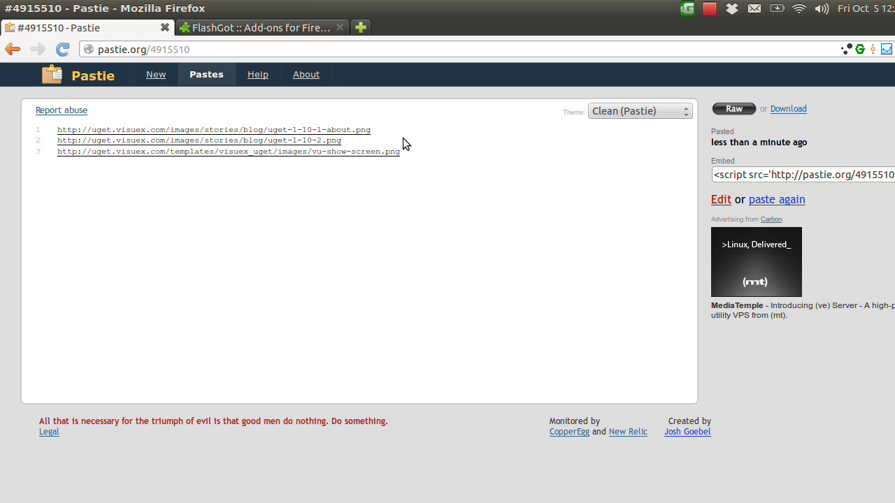
Step: Select the three Pastie image URLs and send them to uGet with FlashGot Selection
left_click_drag(406, 155, 59, 130)
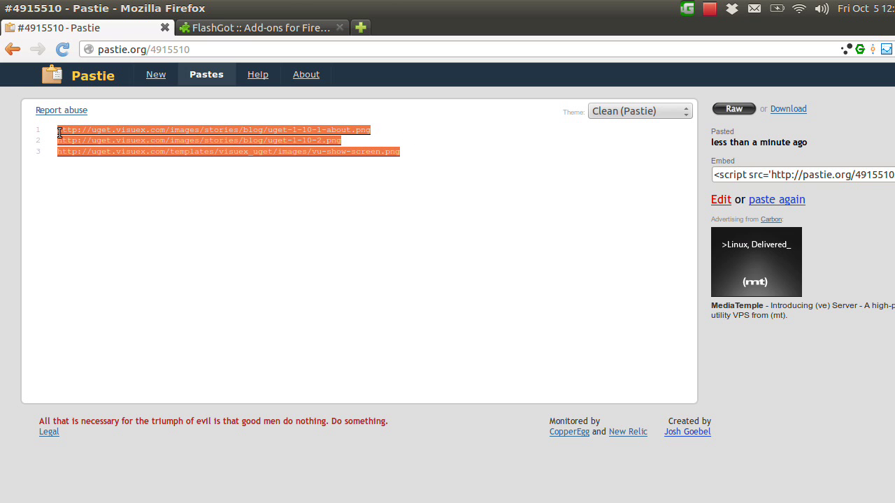
right_click(72, 133)
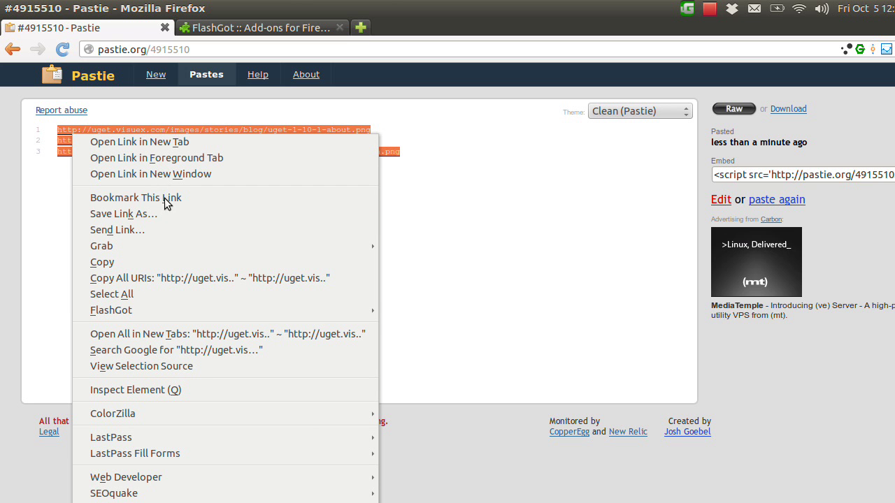
mouse_move(299, 316)
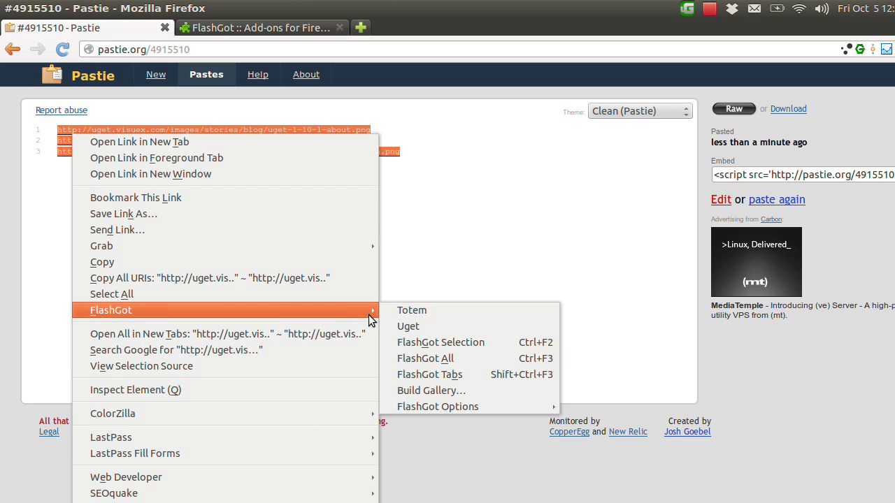
left_click(493, 341)
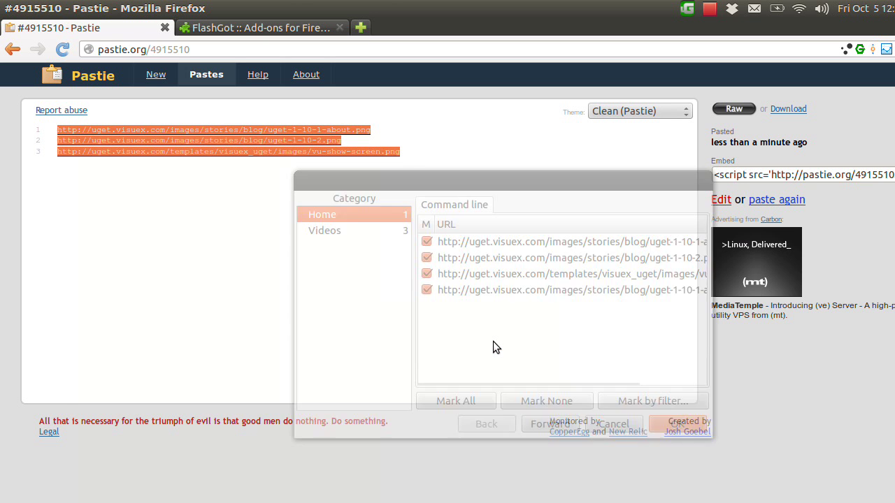
key("alt+Tab")
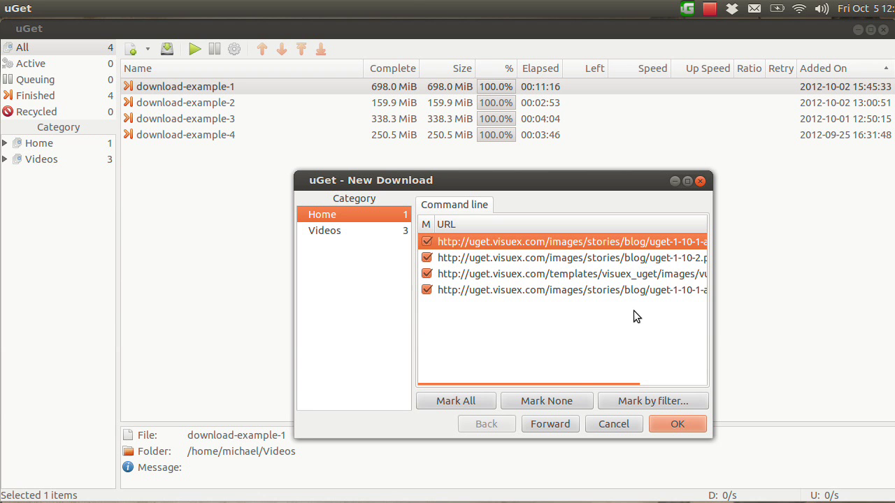
Step: Uncheck the duplicate fourth uget-1-10-1-about.png URL, move to the settings page, and confirm with OK
left_click_drag(577, 389, 652, 393)
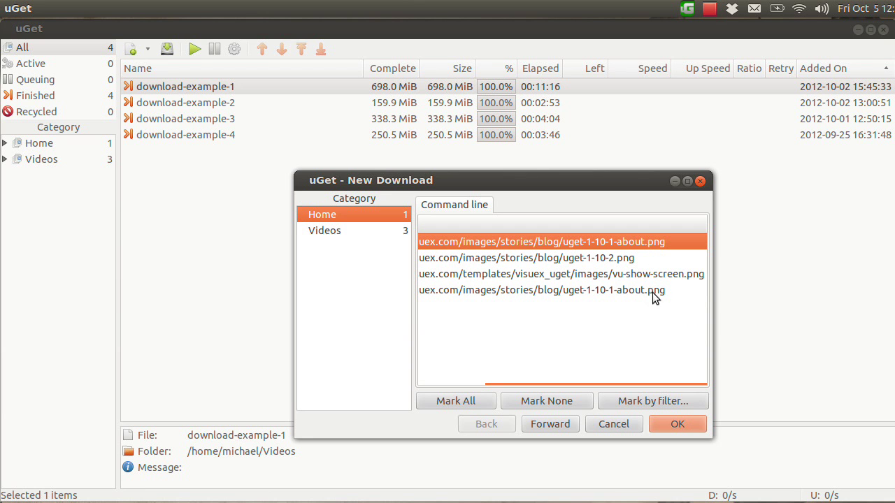
mouse_move(620, 393)
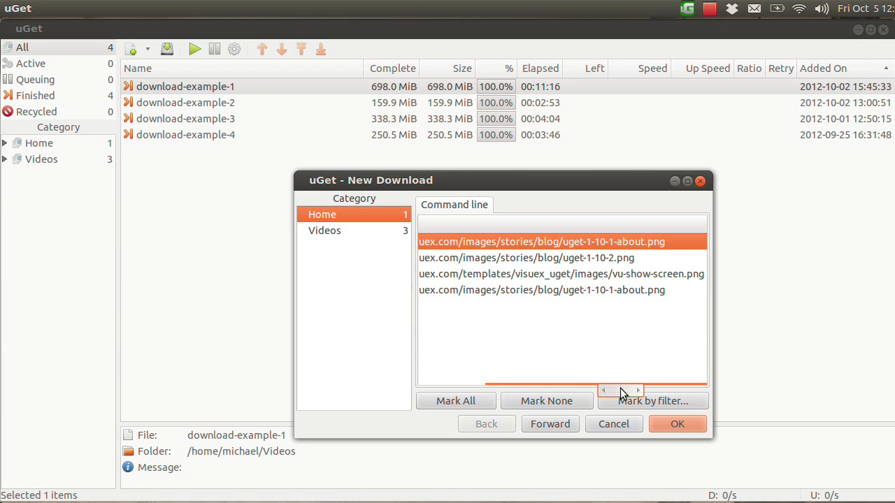
left_click_drag(619, 395, 548, 382)
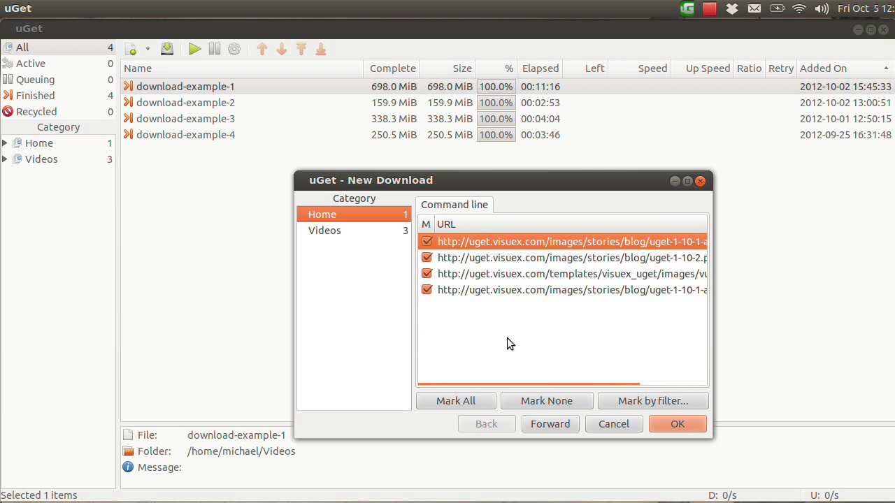
left_click(428, 291)
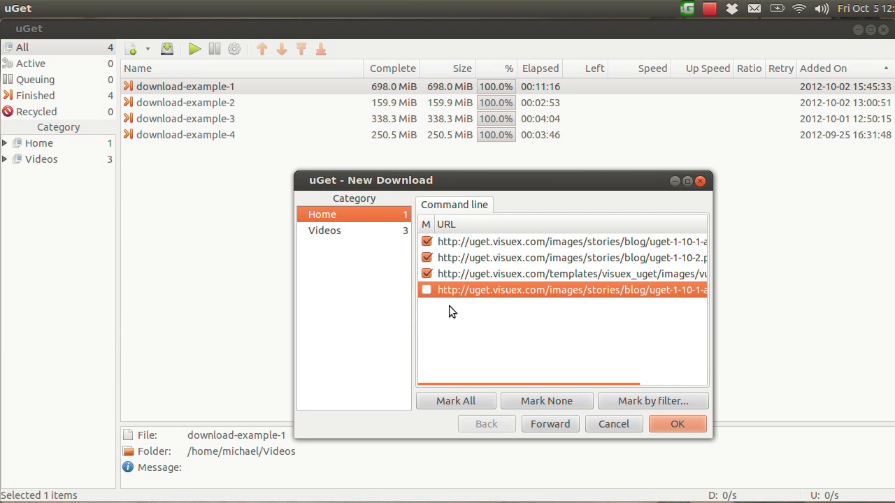
left_click(560, 431)
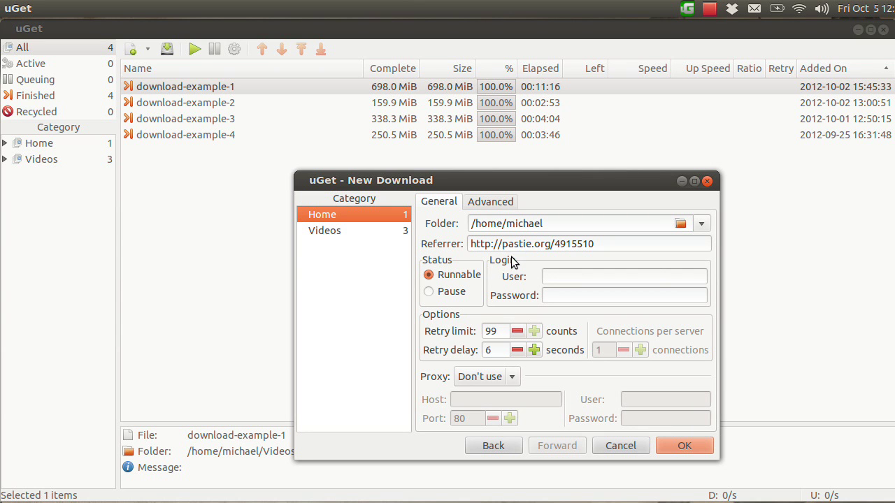
left_click(672, 445)
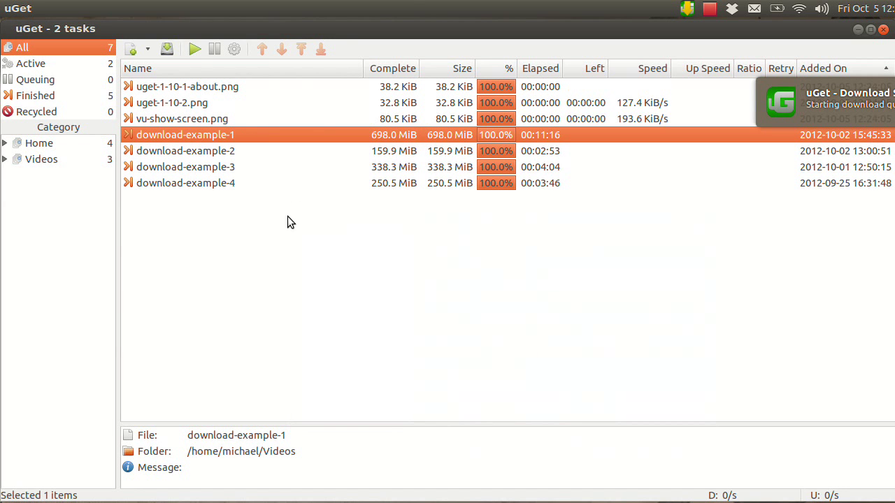
Step: Select the three PNG downloads from vu-show-screen.png up to the first, and choose Delete File and Data
left_click(230, 121)
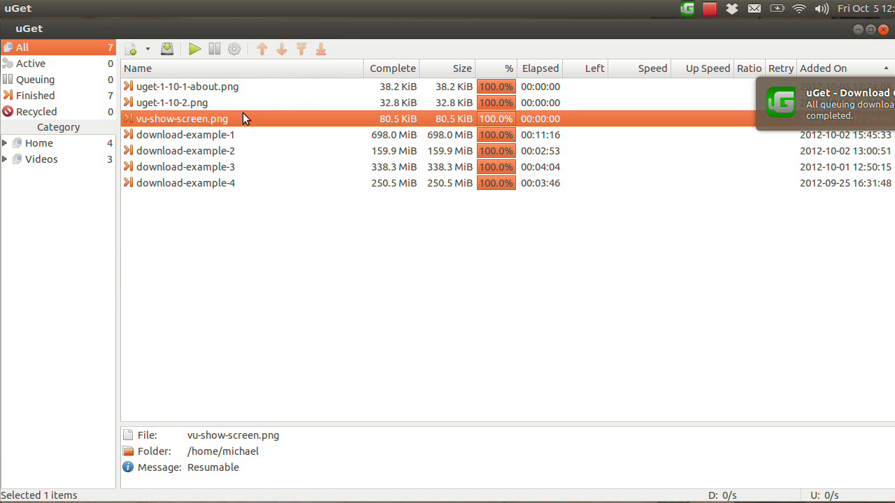
left_click(304, 88, "shift")
right_click(304, 88)
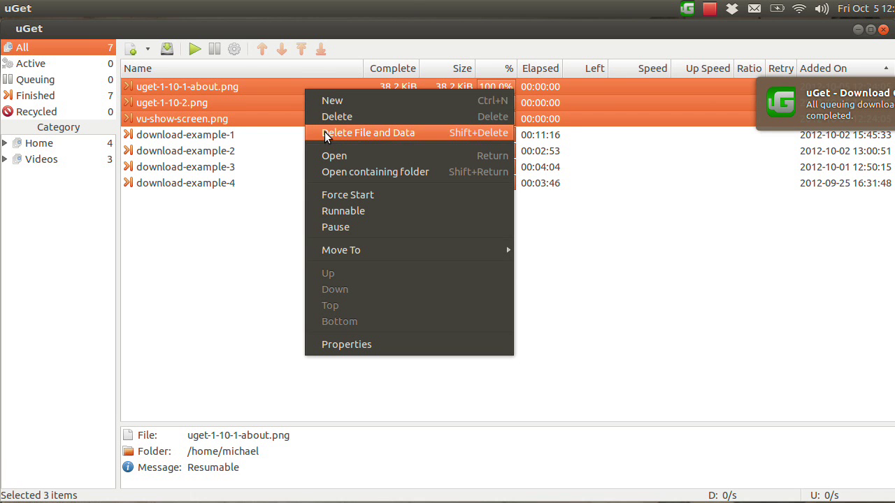
left_click(325, 135)
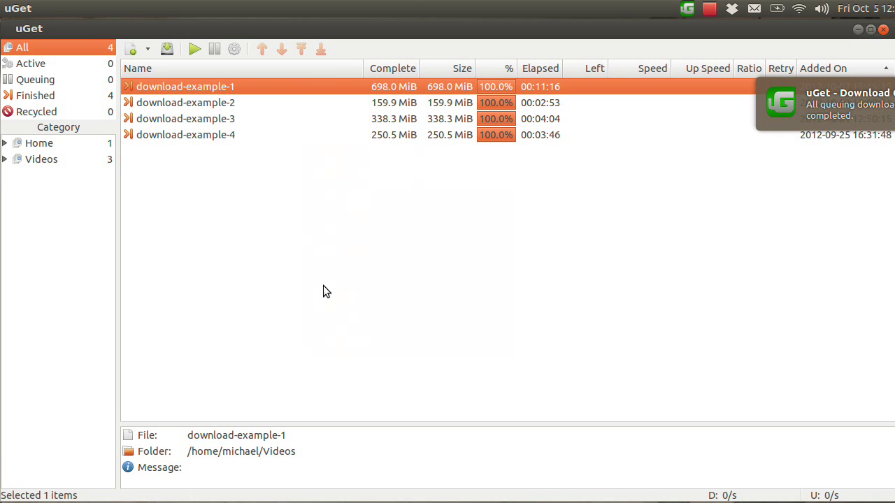